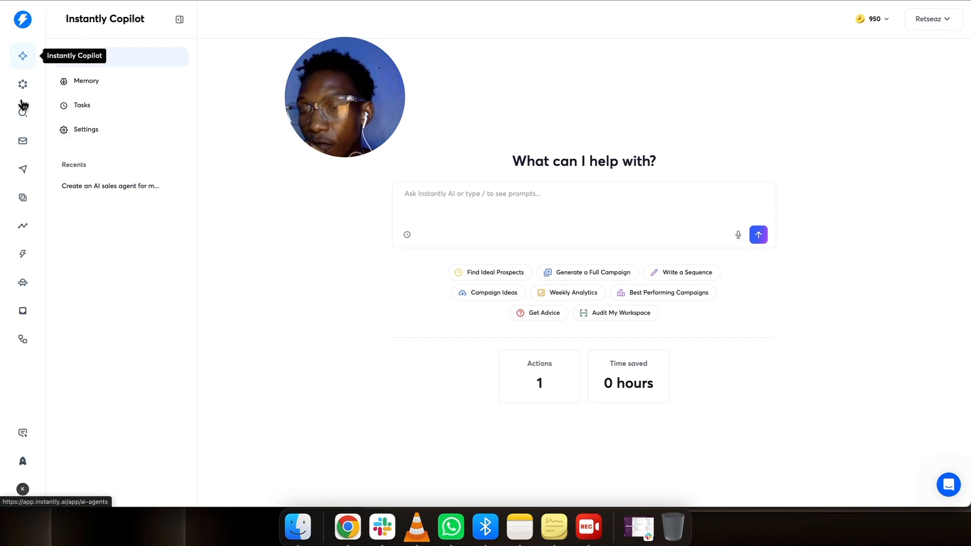
Open the list of email accounts in the workspace.
{"action": "left_click", "coordinate": [24, 144]}
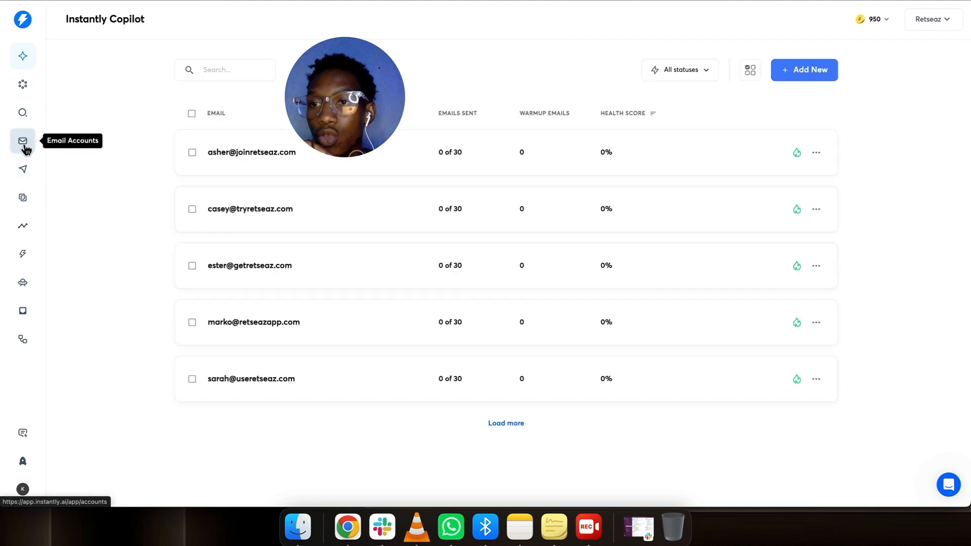
{"action": "left_click_drag", "start_coordinate": [264, 107], "coordinate": [372, 93]}
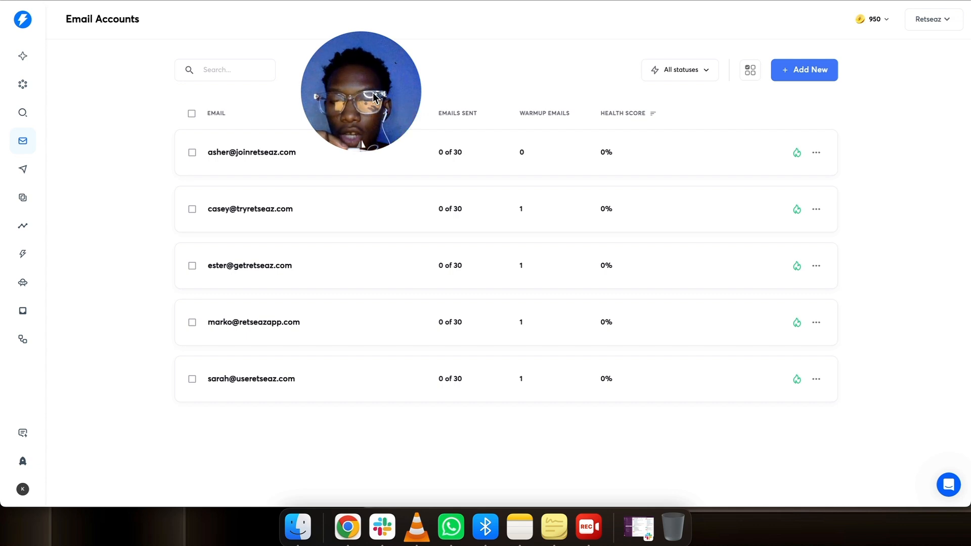
{"action": "left_click_drag", "start_coordinate": [372, 92], "coordinate": [125, 96]}
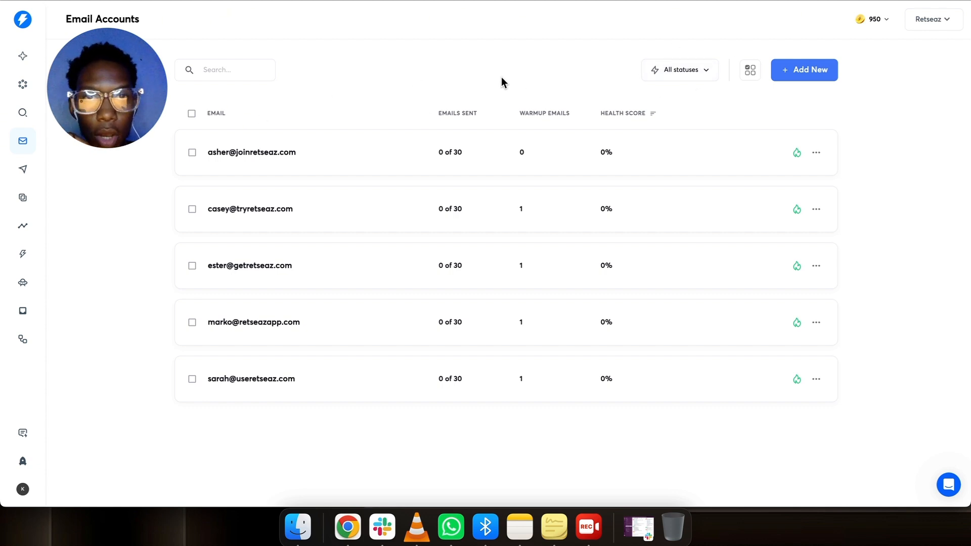
{"action": "left_click", "coordinate": [755, 75]}
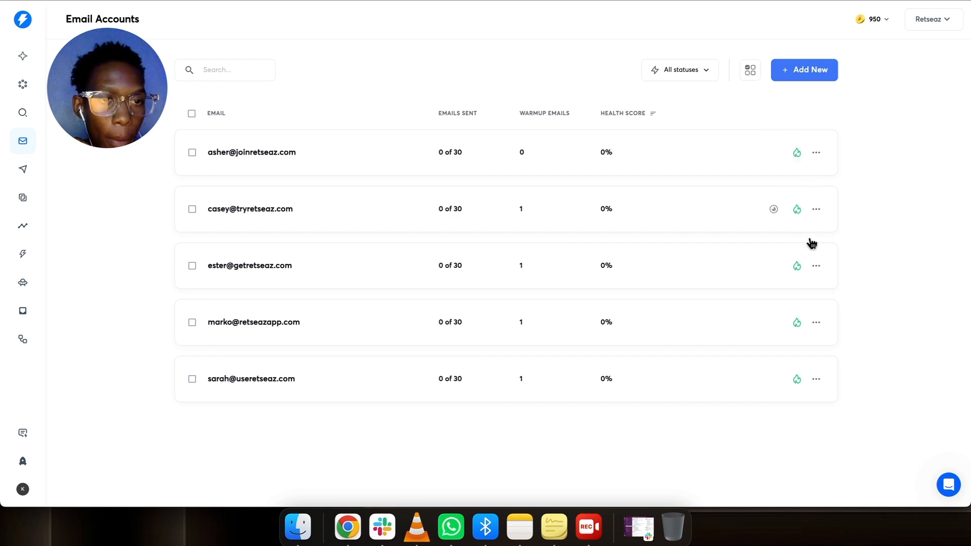
Pause the warmup of the first listed email account and resume it.
{"action": "left_click", "coordinate": [799, 156]}
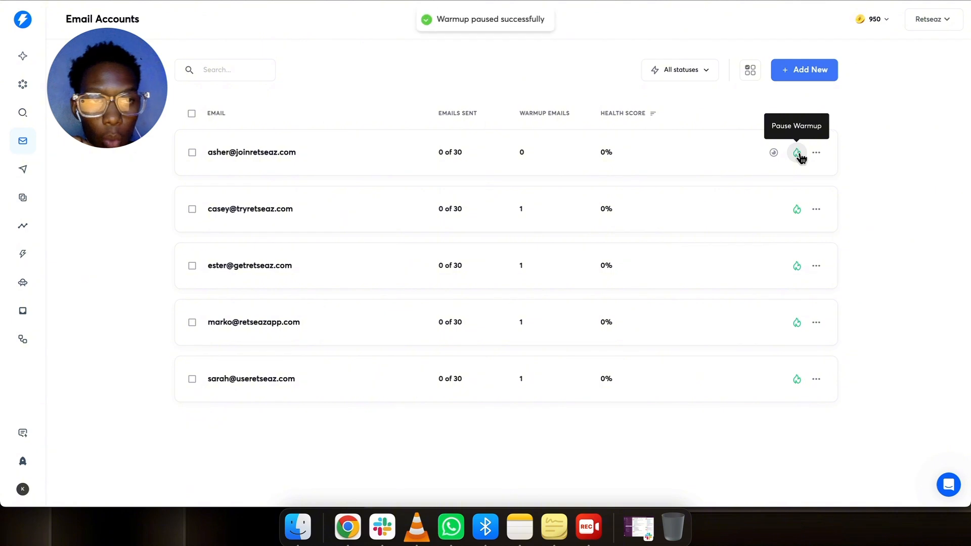
{"action": "left_click", "coordinate": [800, 156]}
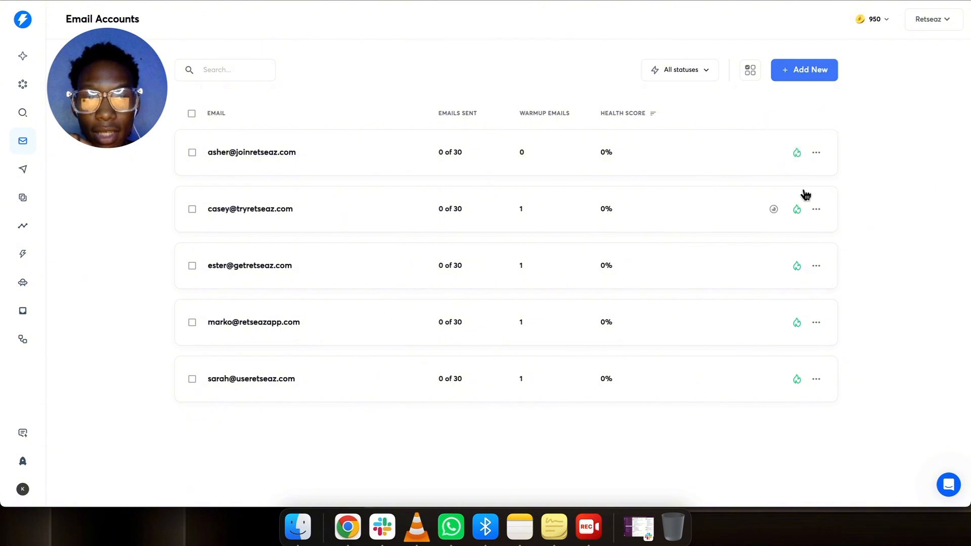
Review the available status filters for the email accounts and close the list without choosing one.
{"action": "left_click", "coordinate": [706, 70]}
{"action": "scroll", "coordinate": [646, 215], "scroll_direction": "down", "scroll_amount": 1}
{"action": "scroll", "coordinate": [646, 214], "scroll_direction": "up", "scroll_amount": 1}
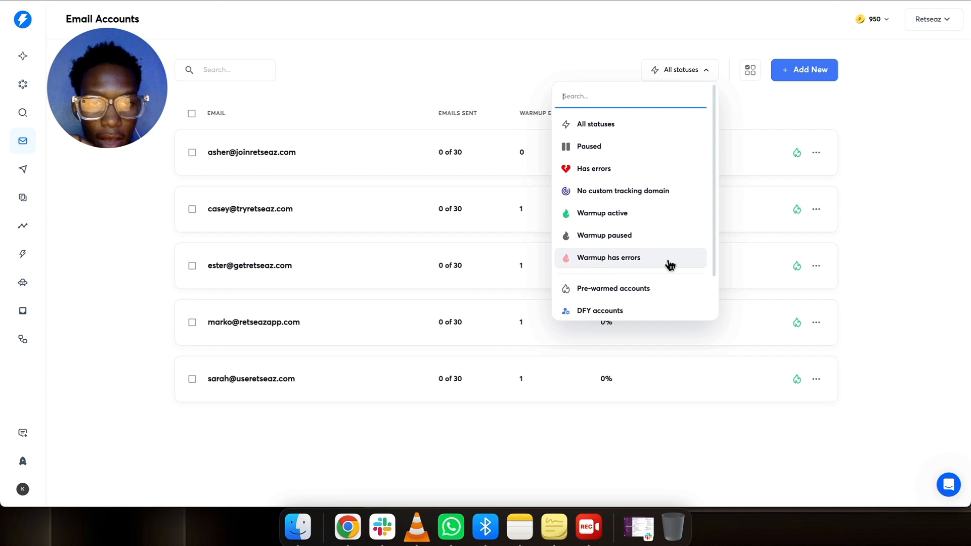
{"action": "scroll", "coordinate": [633, 212], "scroll_direction": "down", "scroll_amount": 2}
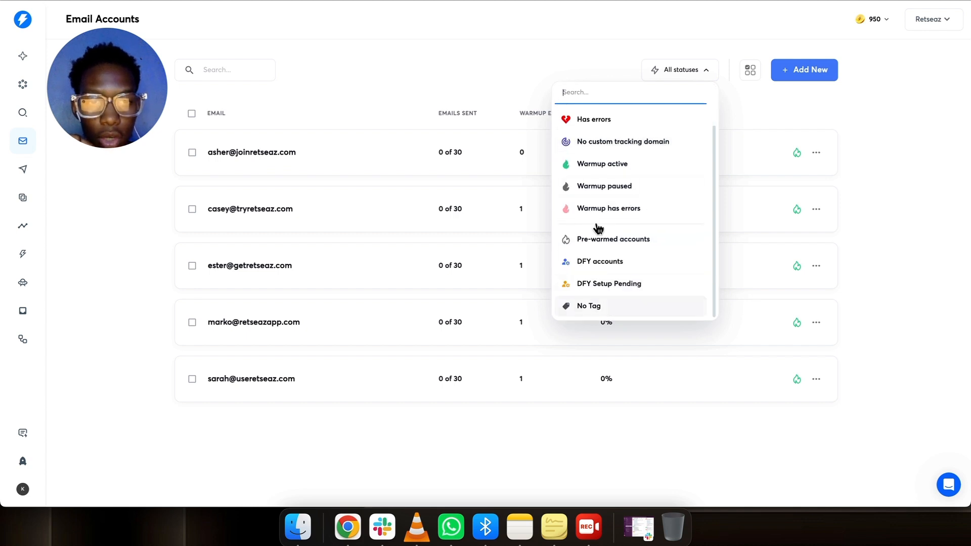
{"action": "left_click", "coordinate": [533, 53]}
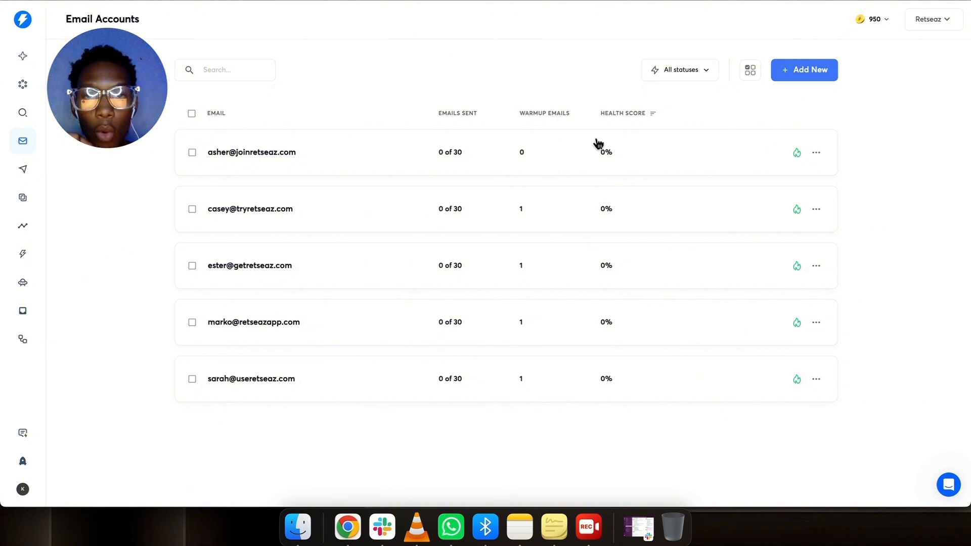
Open the first email account's details and look through its settings.
{"action": "left_click", "coordinate": [595, 156]}
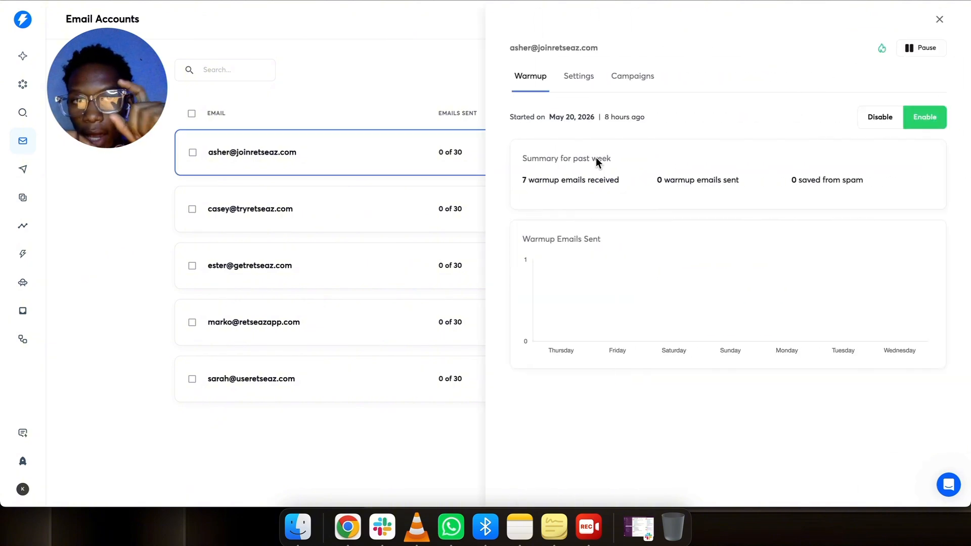
{"action": "left_click", "coordinate": [584, 79]}
{"action": "scroll", "coordinate": [598, 195], "scroll_direction": "down", "scroll_amount": 1}
{"action": "scroll", "coordinate": [598, 195], "scroll_direction": "down", "scroll_amount": 10}
{"action": "scroll", "coordinate": [598, 195], "scroll_direction": "up", "scroll_amount": 12}
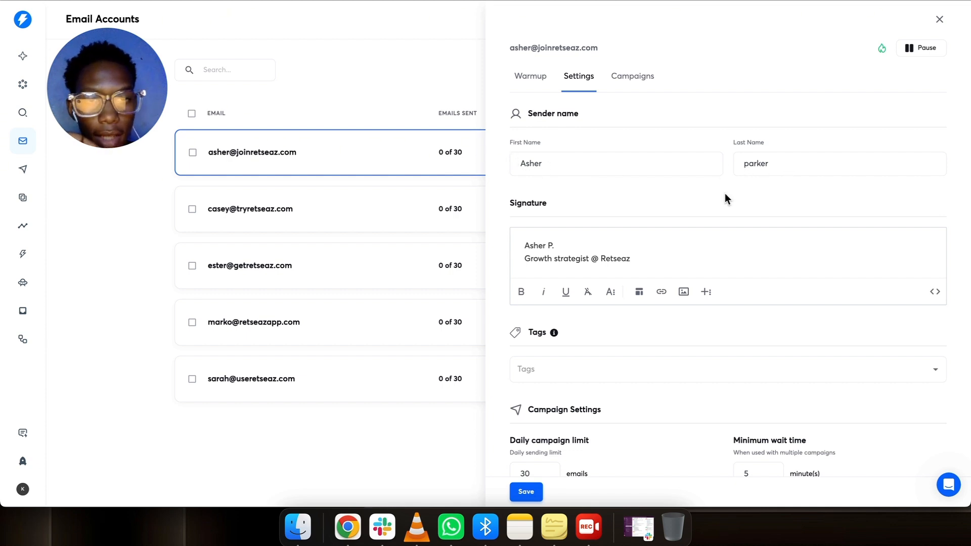
Examine the account's sender name and signature, highlighting the job title in the signature.
{"action": "scroll", "coordinate": [691, 208], "scroll_direction": "down", "scroll_amount": 1}
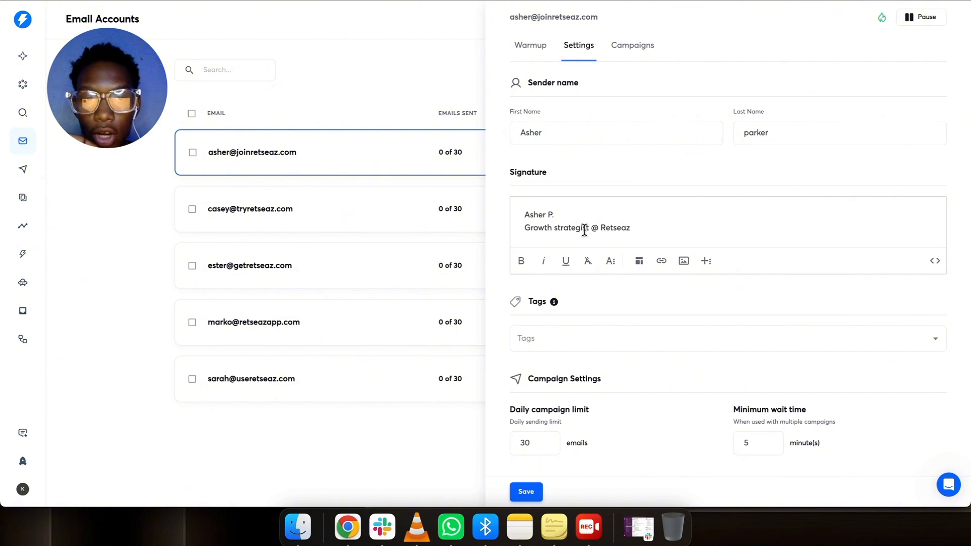
{"action": "left_click_drag", "start_coordinate": [590, 229], "coordinate": [526, 229]}
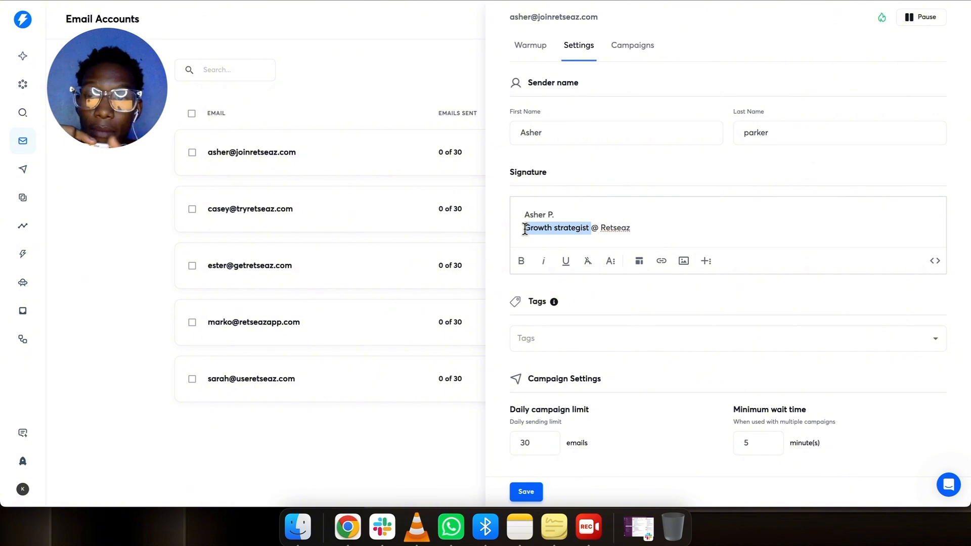
{"action": "left_click", "coordinate": [525, 229]}
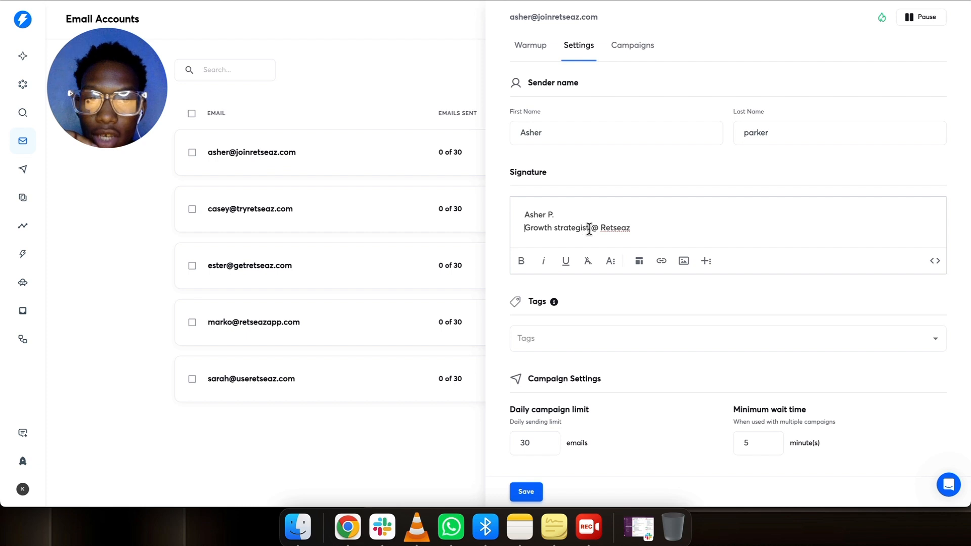
{"action": "left_click_drag", "start_coordinate": [590, 228], "coordinate": [515, 228]}
{"action": "left_click", "coordinate": [531, 228]}
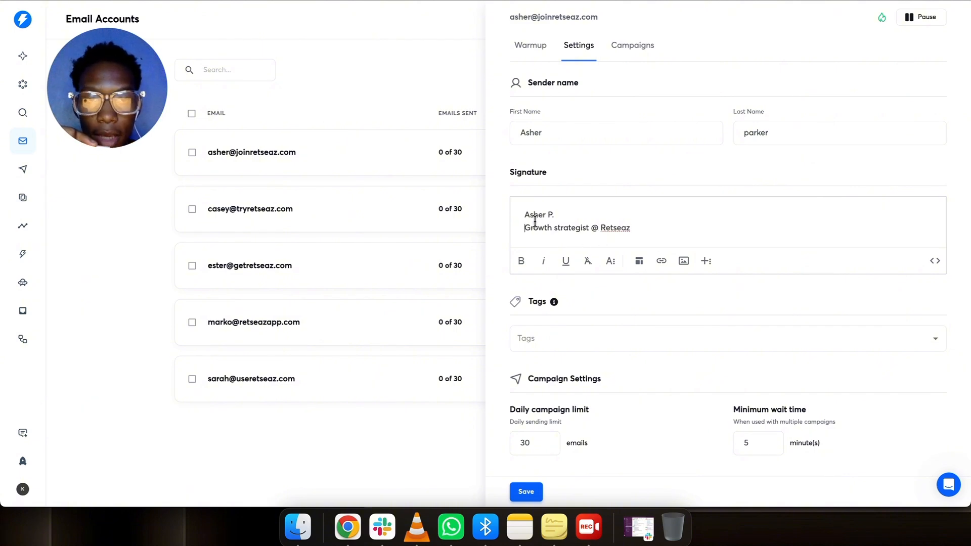
Examine the account's tags and its daily campaign sending limit.
{"action": "scroll", "coordinate": [609, 276], "scroll_direction": "down", "scroll_amount": 3}
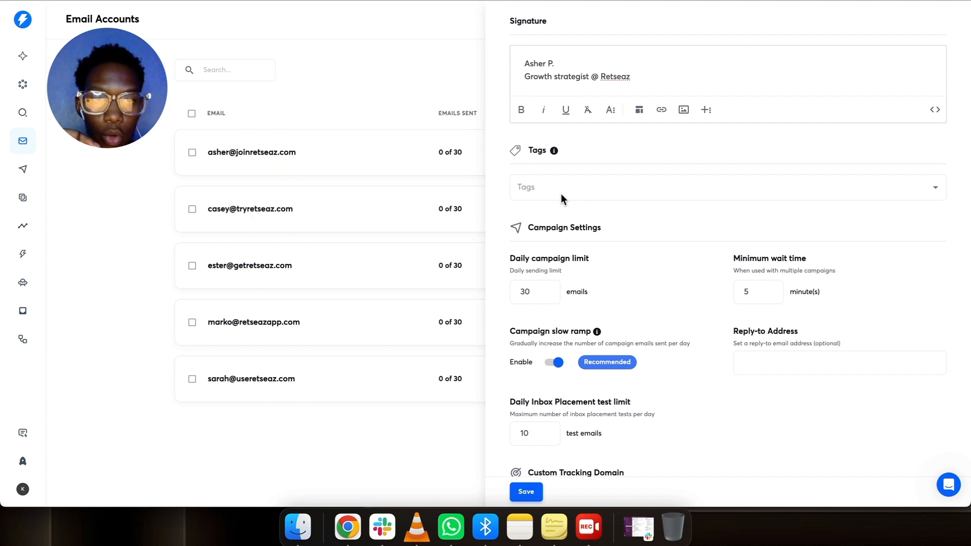
{"action": "scroll", "coordinate": [639, 201], "scroll_direction": "down", "scroll_amount": 3}
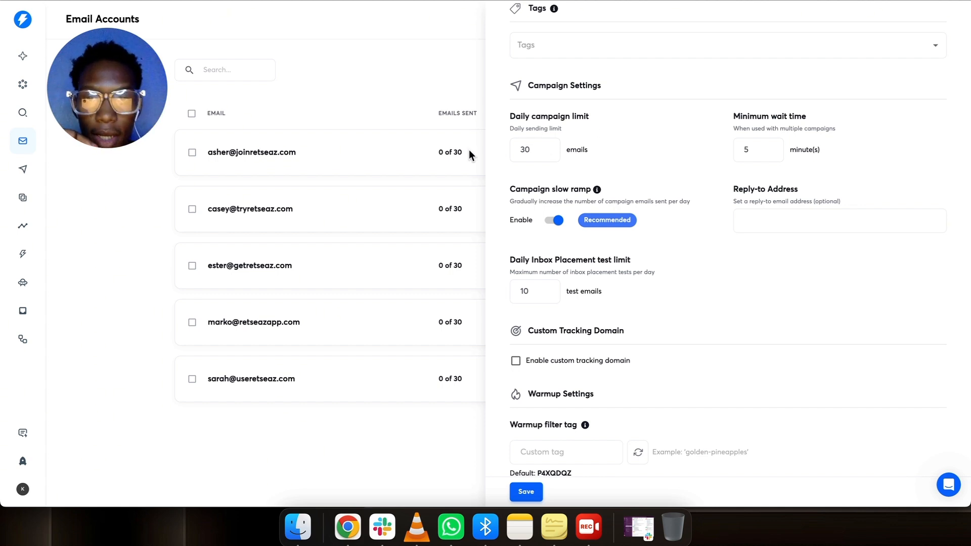
{"action": "double_click", "coordinate": [544, 149]}
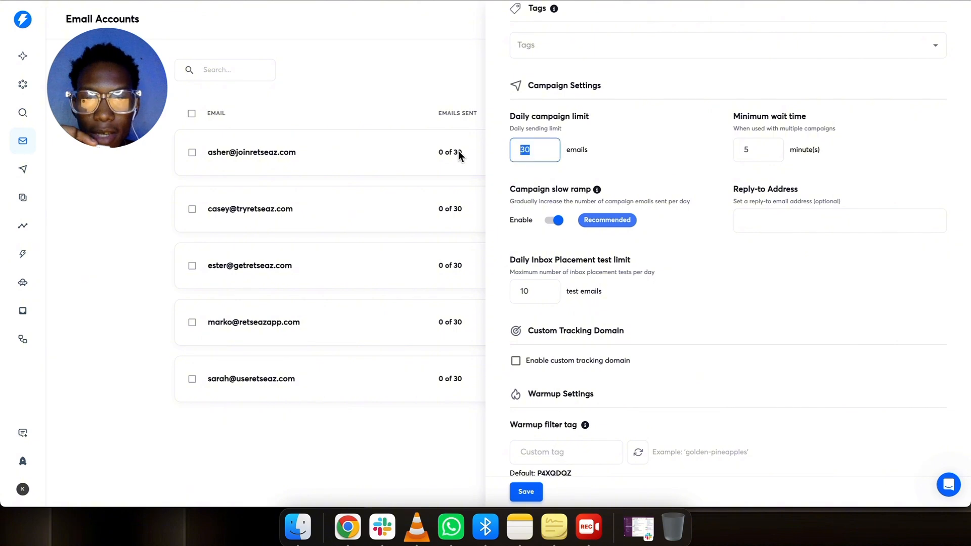
{"action": "left_click", "coordinate": [589, 129]}
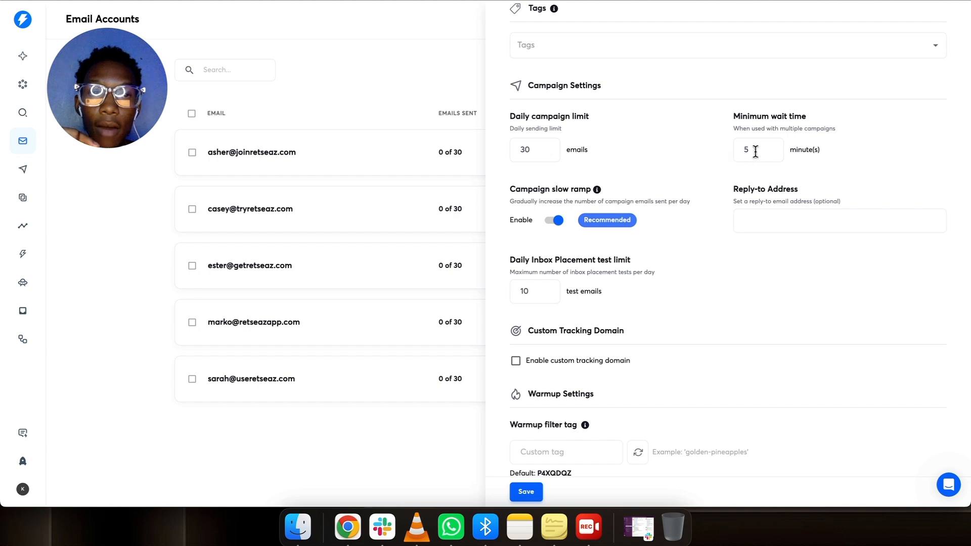
Examine the minimum wait time used with multiple campaigns.
{"action": "left_click_drag", "start_coordinate": [757, 151], "coordinate": [714, 151]}
{"action": "left_click", "coordinate": [714, 150]}
{"action": "left_click", "coordinate": [770, 150]}
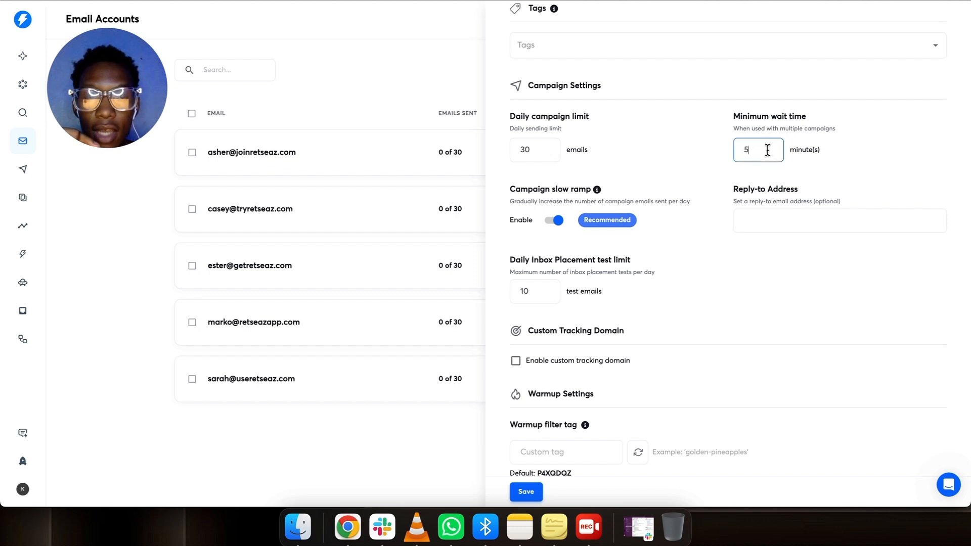
{"action": "left_click", "coordinate": [721, 151]}
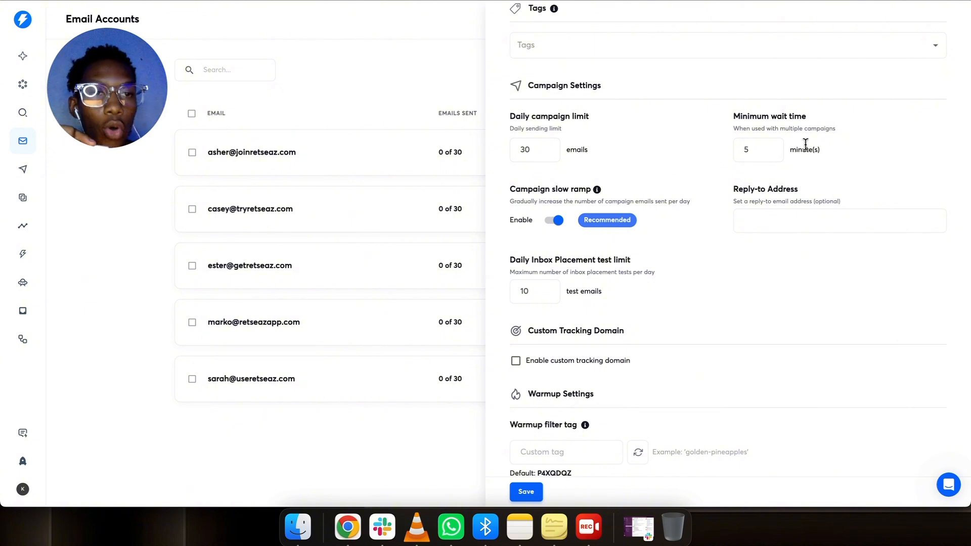
{"action": "left_click", "coordinate": [756, 150]}
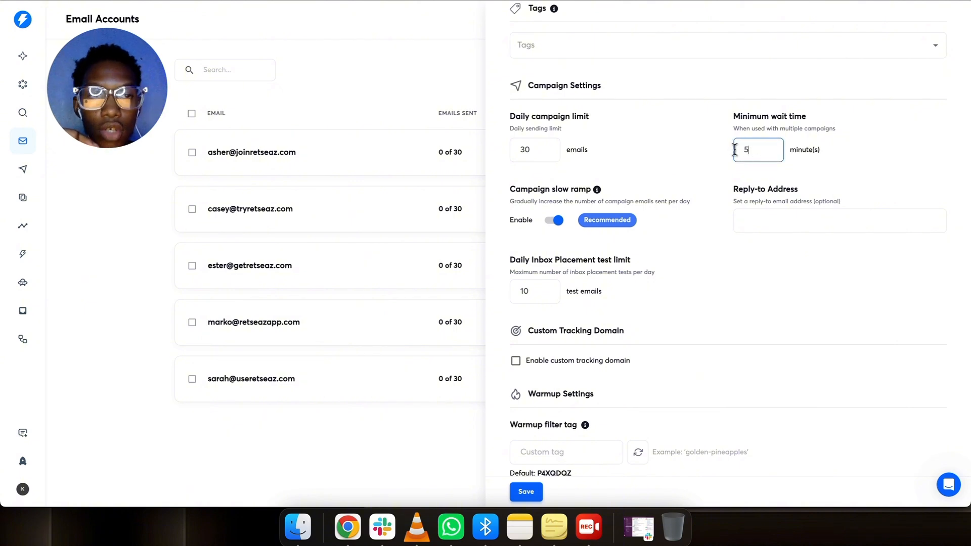
{"action": "left_click_drag", "start_coordinate": [756, 150], "coordinate": [708, 150]}
{"action": "left_click", "coordinate": [761, 153]}
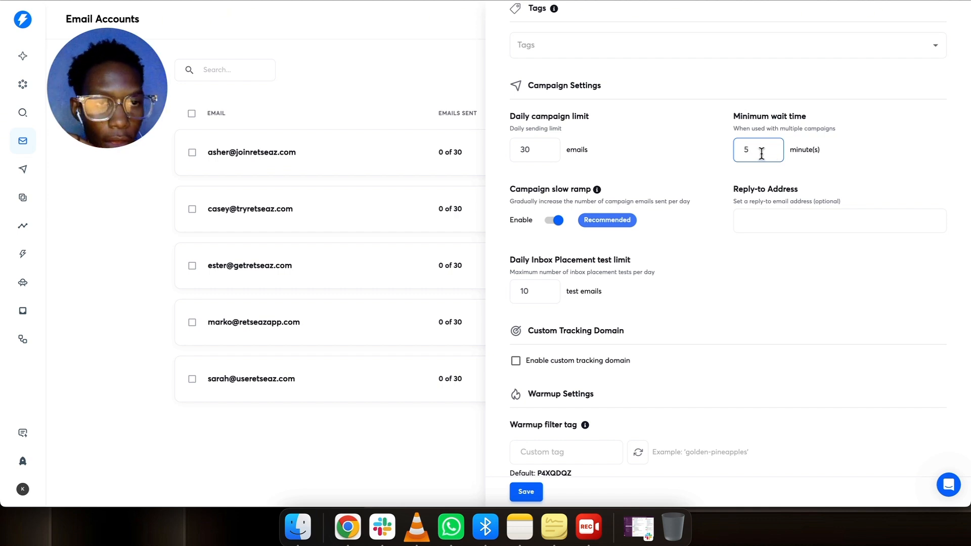
{"action": "left_click", "coordinate": [691, 154]}
Enable a custom tracking domain for the account and enter inst.joinretseaz.com as the tracking domain.
{"action": "scroll", "coordinate": [691, 154], "scroll_direction": "down", "scroll_amount": 2}
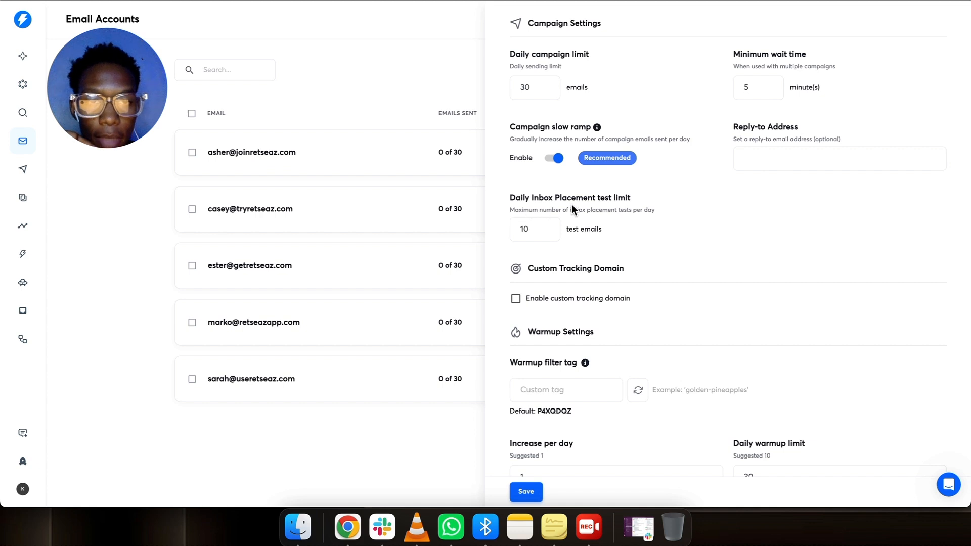
{"action": "scroll", "coordinate": [735, 248], "scroll_direction": "down", "scroll_amount": 3}
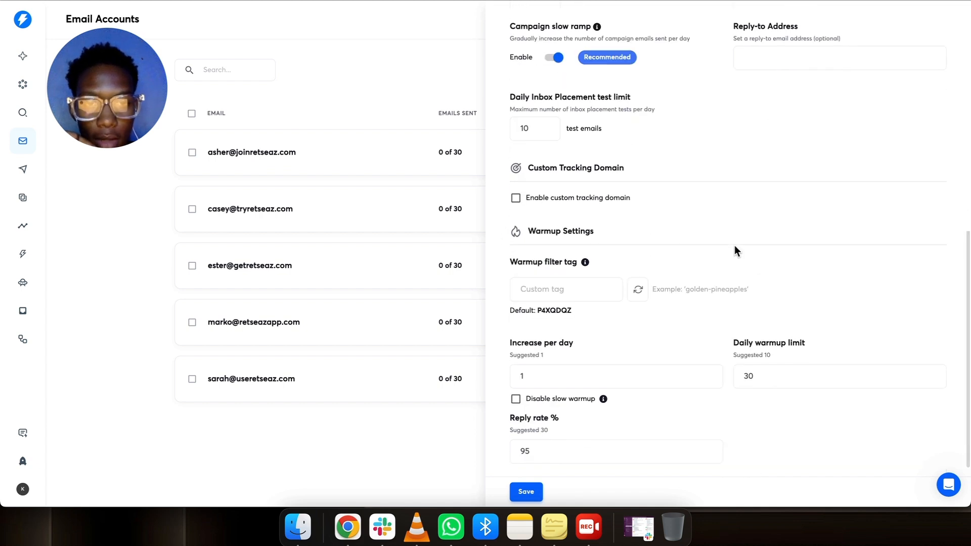
{"action": "scroll", "coordinate": [584, 129], "scroll_direction": "down", "scroll_amount": 3}
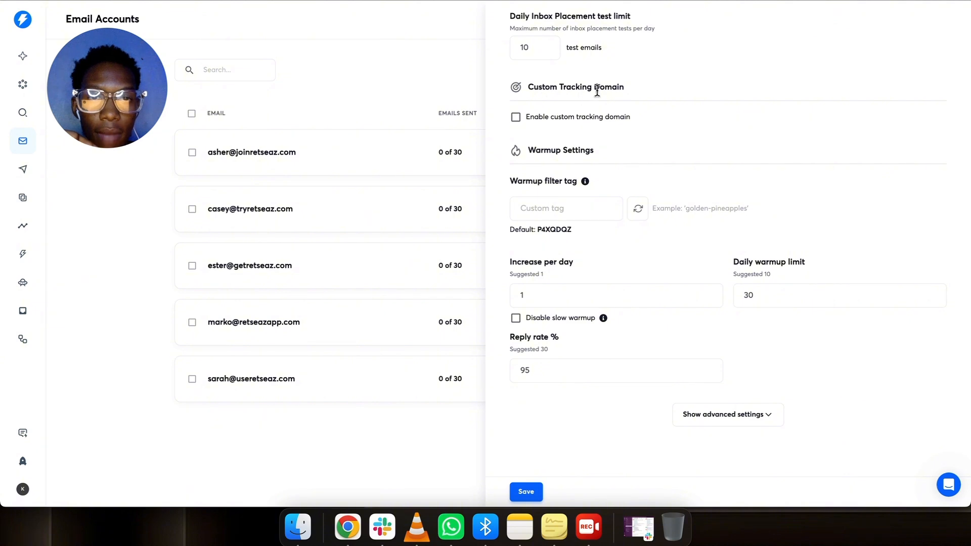
{"action": "left_click", "coordinate": [516, 117]}
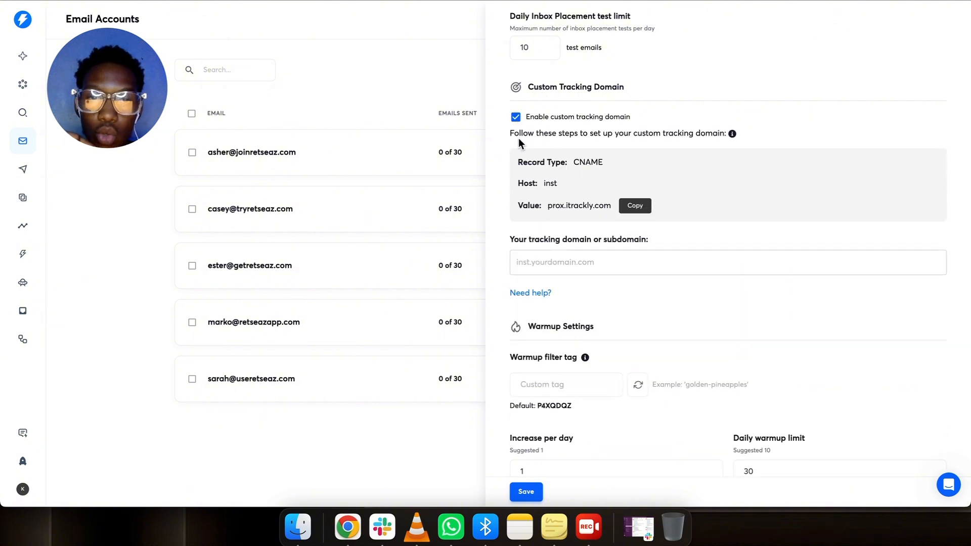
{"action": "left_click", "coordinate": [557, 262]}
{"action": "type", "text": "inst"}
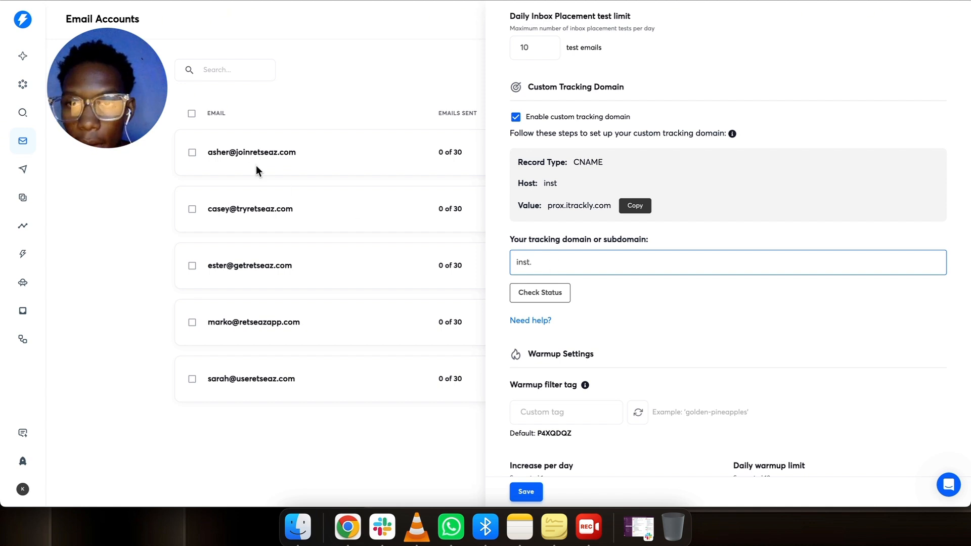
{"action": "type", "text": ".join"}
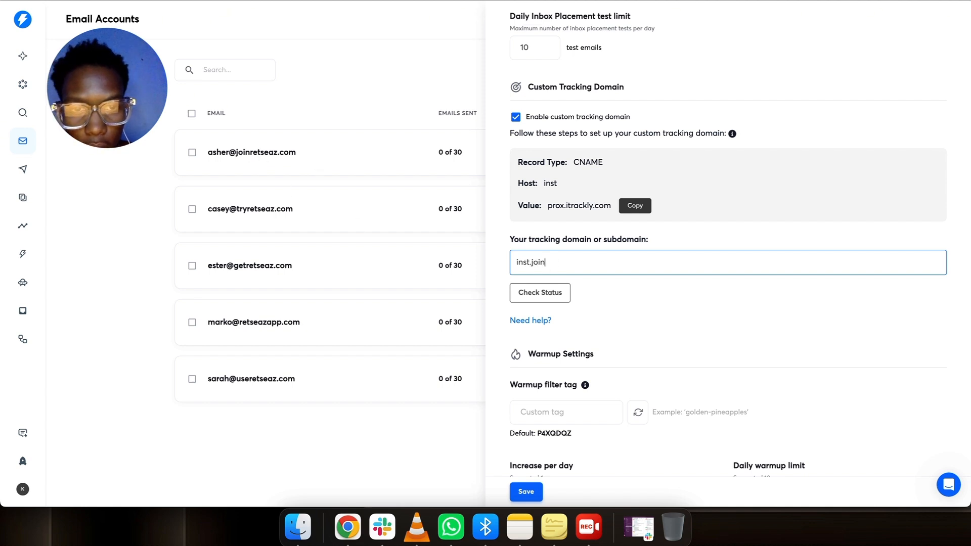
{"action": "type", "text": "r"}
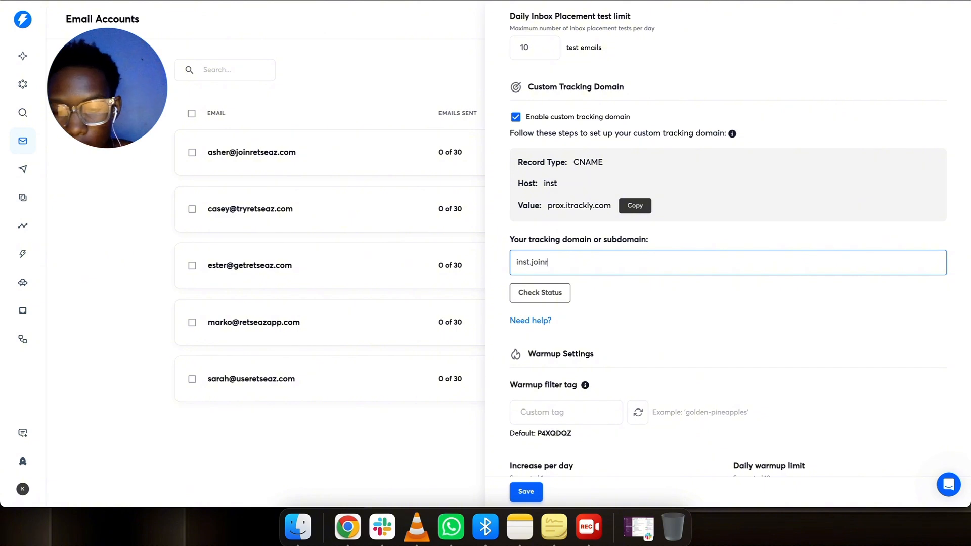
{"action": "type", "text": "etseaz"}
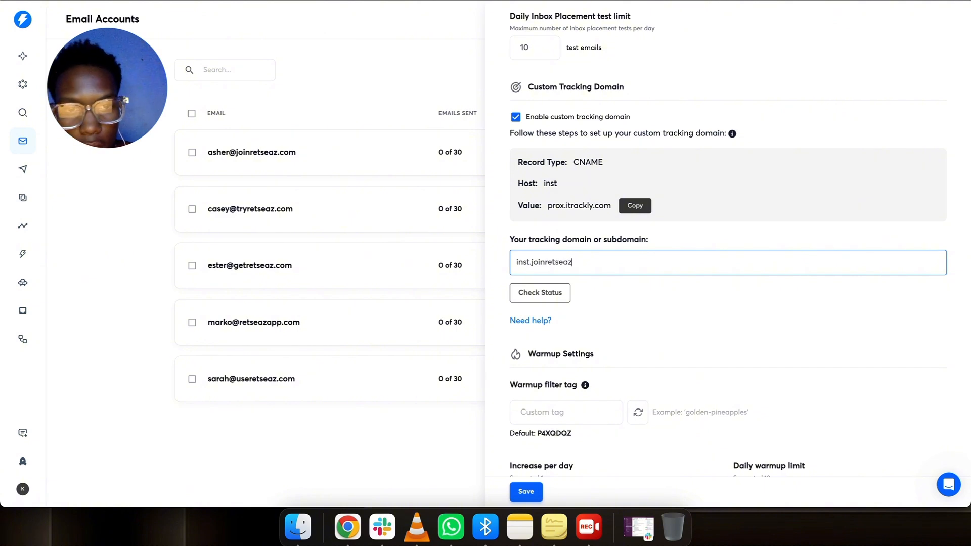
{"action": "type", "text": ".com"}
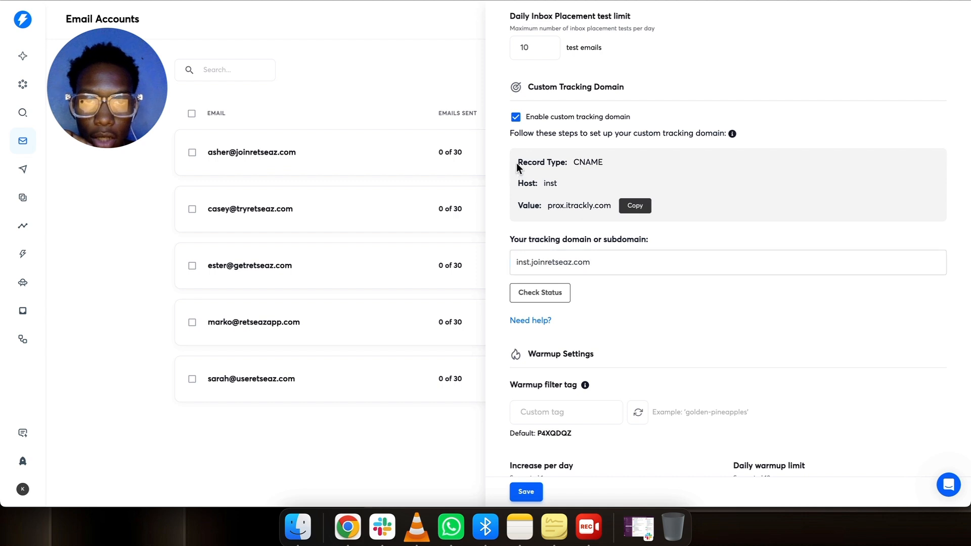
Review the CNAME record details for the tracking domain and disable custom tracking again.
{"action": "left_click_drag", "start_coordinate": [517, 163], "coordinate": [617, 207]}
{"action": "left_click", "coordinate": [664, 229]}
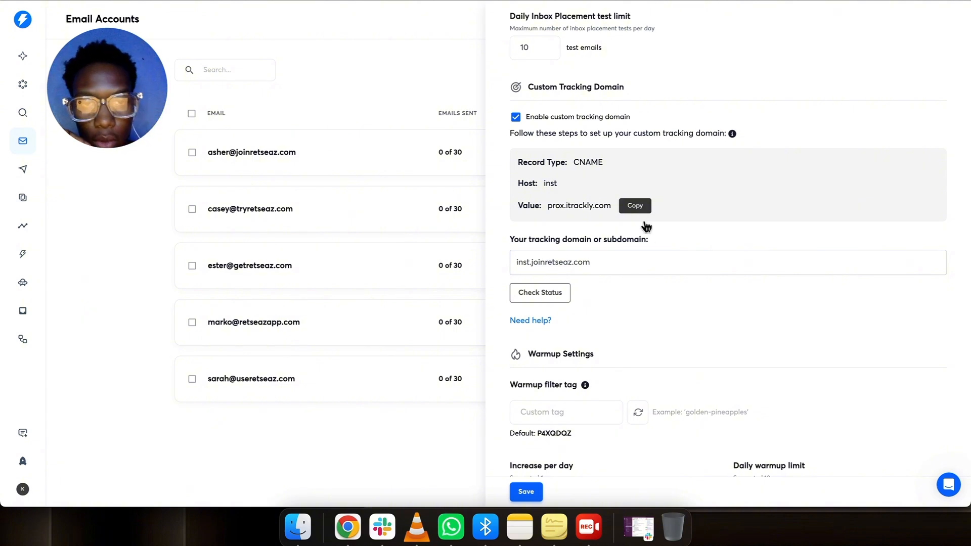
{"action": "scroll", "coordinate": [646, 319], "scroll_direction": "down", "scroll_amount": 2}
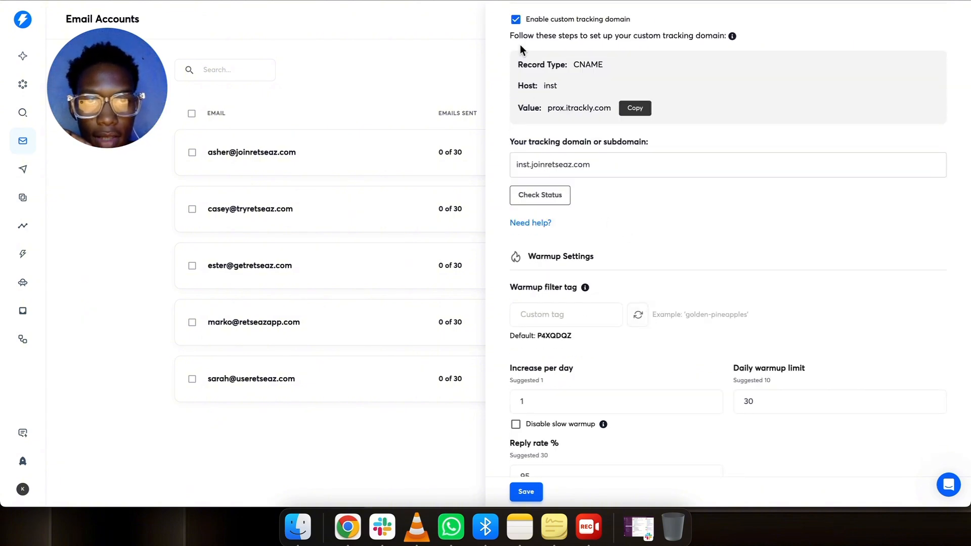
{"action": "left_click", "coordinate": [516, 19]}
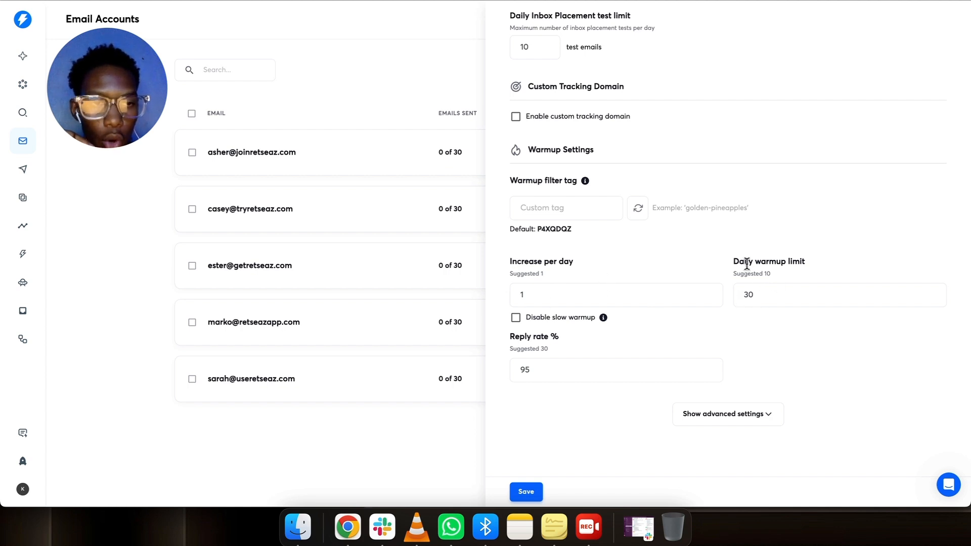
Compare the account's daily campaign limit with its warmup settings, including the suggested reply rate.
{"action": "scroll", "coordinate": [720, 280], "scroll_direction": "up", "scroll_amount": 5}
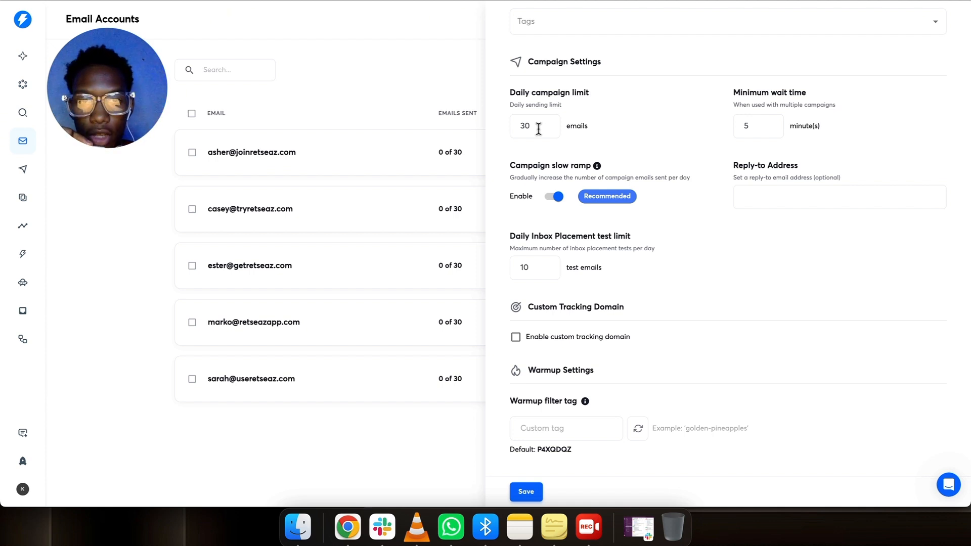
{"action": "scroll", "coordinate": [539, 129], "scroll_direction": "down", "scroll_amount": 5}
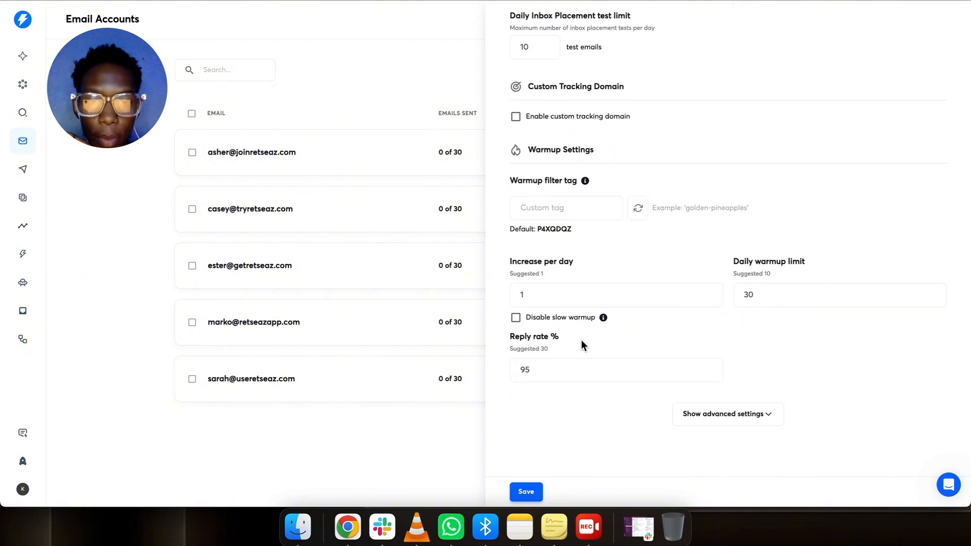
{"action": "left_click_drag", "start_coordinate": [556, 348], "coordinate": [532, 344]}
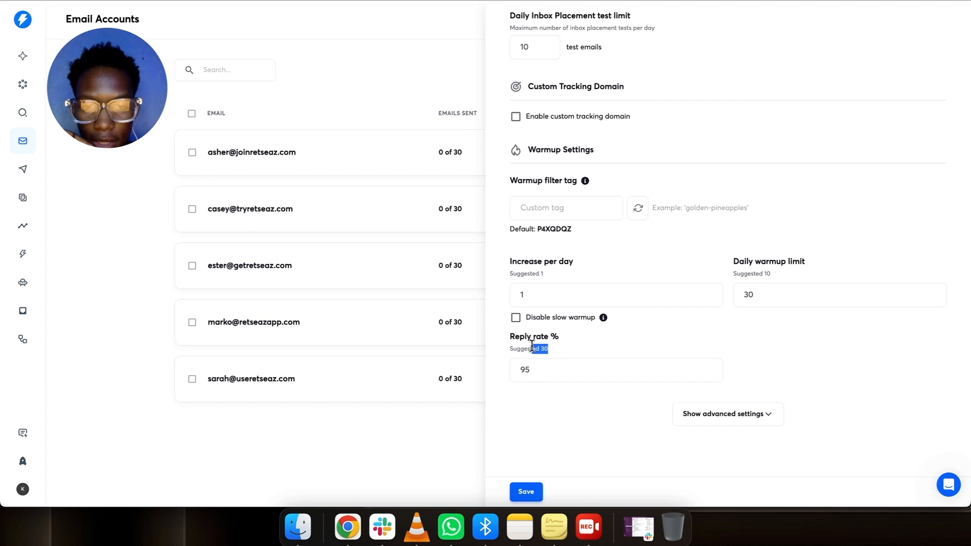
{"action": "left_click", "coordinate": [532, 346]}
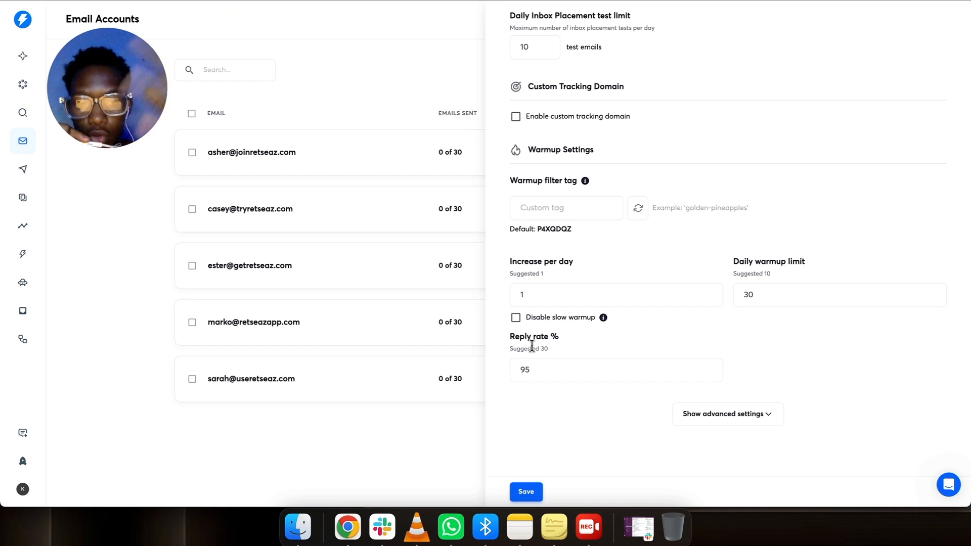
Examine the account's advanced warmup settings, from weekdays-only sending to the Mark Important rate, and collapse them again.
{"action": "left_click", "coordinate": [733, 413]}
{"action": "scroll", "coordinate": [762, 382], "scroll_direction": "down", "scroll_amount": 5}
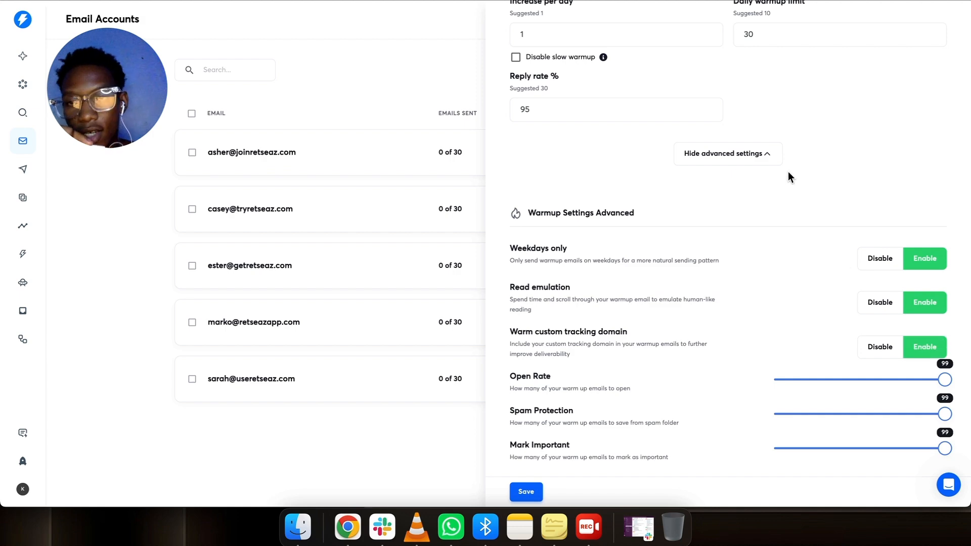
{"action": "scroll", "coordinate": [790, 177], "scroll_direction": "up", "scroll_amount": 5}
{"action": "scroll", "coordinate": [756, 363], "scroll_direction": "down", "scroll_amount": 5}
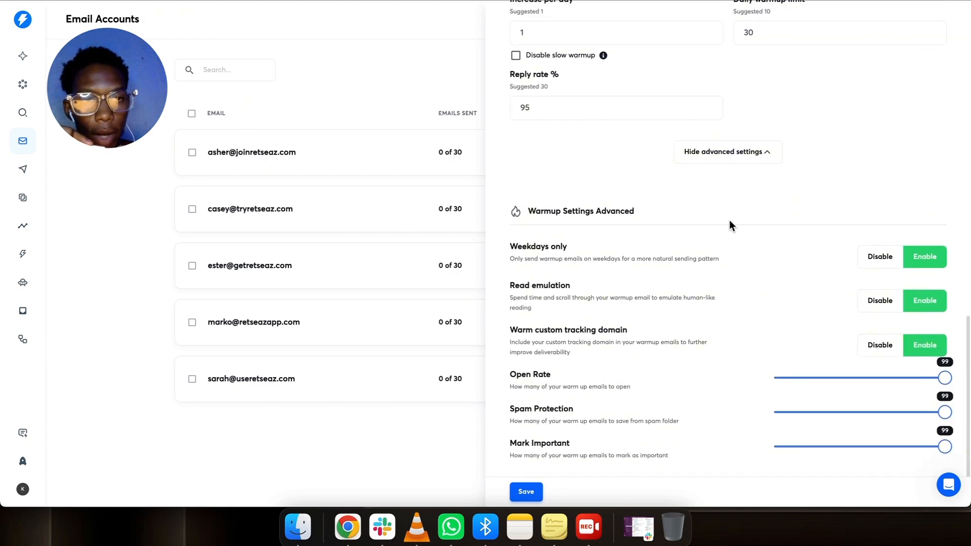
{"action": "left_click", "coordinate": [739, 153]}
Look over the first account's settings once more, save them and close the account details.
{"action": "scroll", "coordinate": [737, 154], "scroll_direction": "up", "scroll_amount": 15}
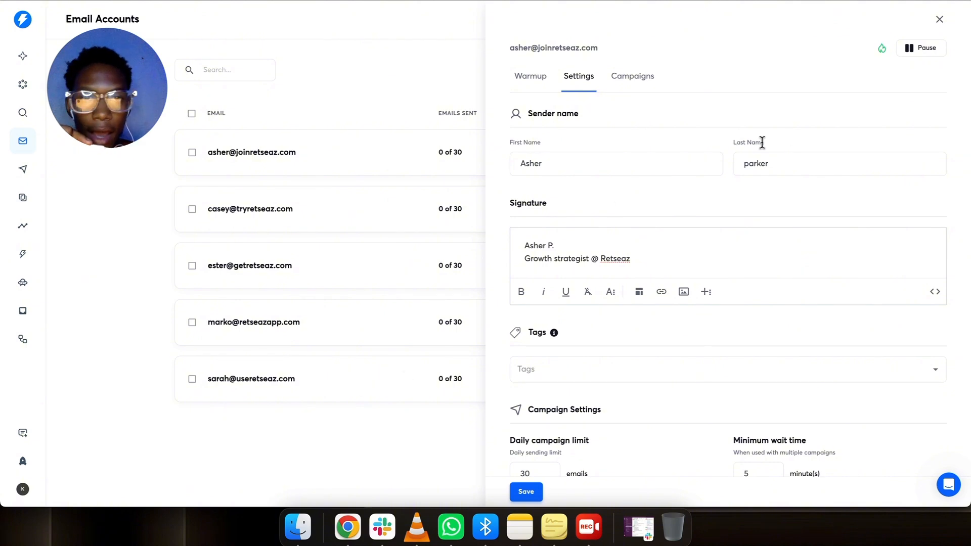
{"action": "scroll", "coordinate": [760, 280], "scroll_direction": "down", "scroll_amount": 10}
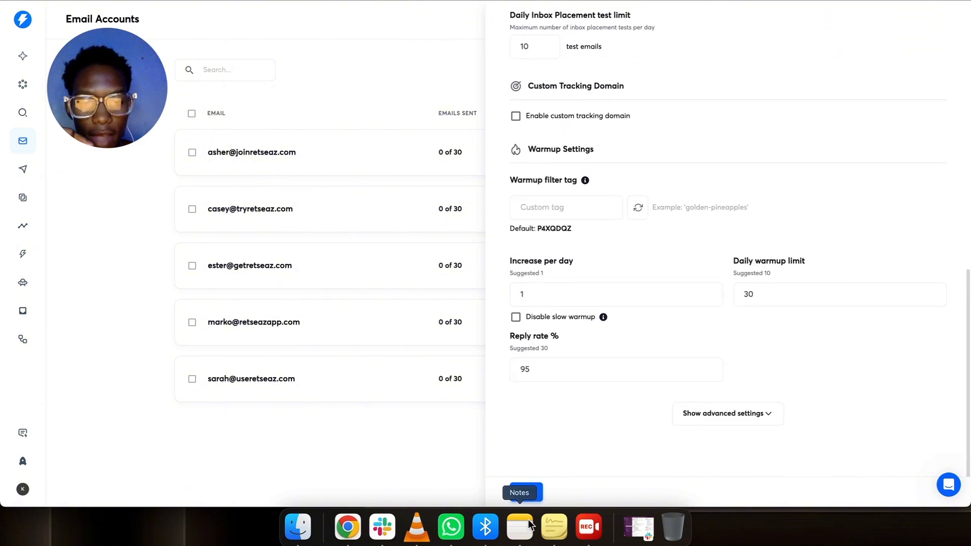
{"action": "left_click", "coordinate": [526, 492]}
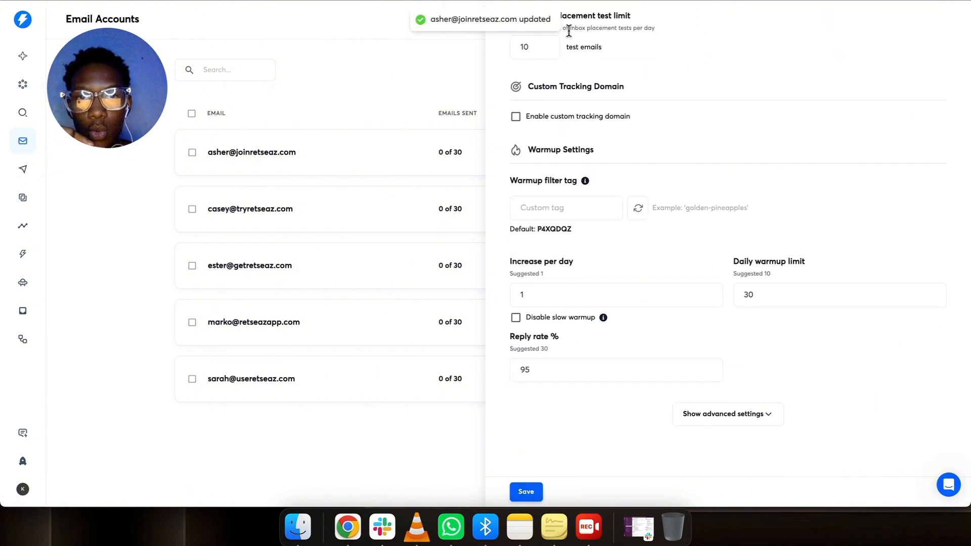
{"action": "left_click", "coordinate": [457, 50]}
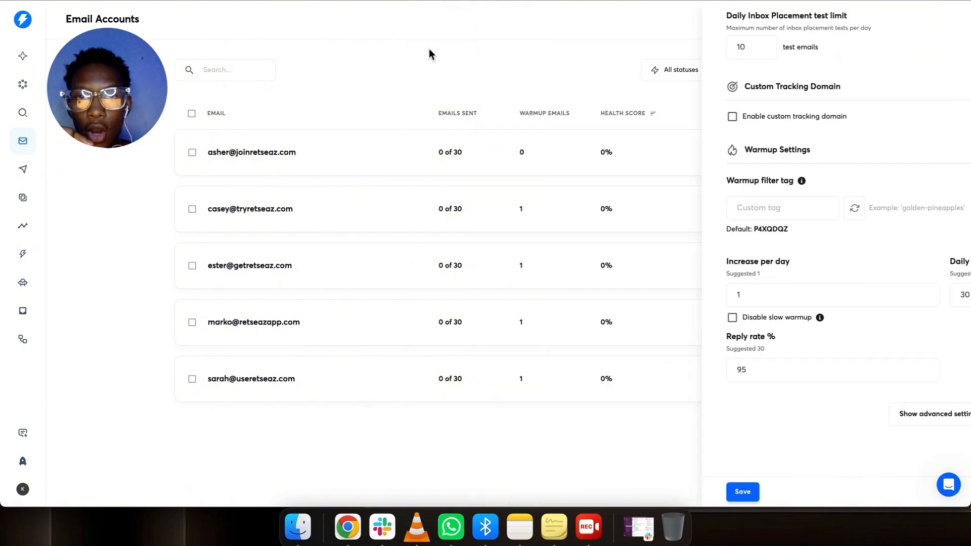
Review the second account's sender name, signature, tags and campaign settings.
{"action": "left_click", "coordinate": [449, 217]}
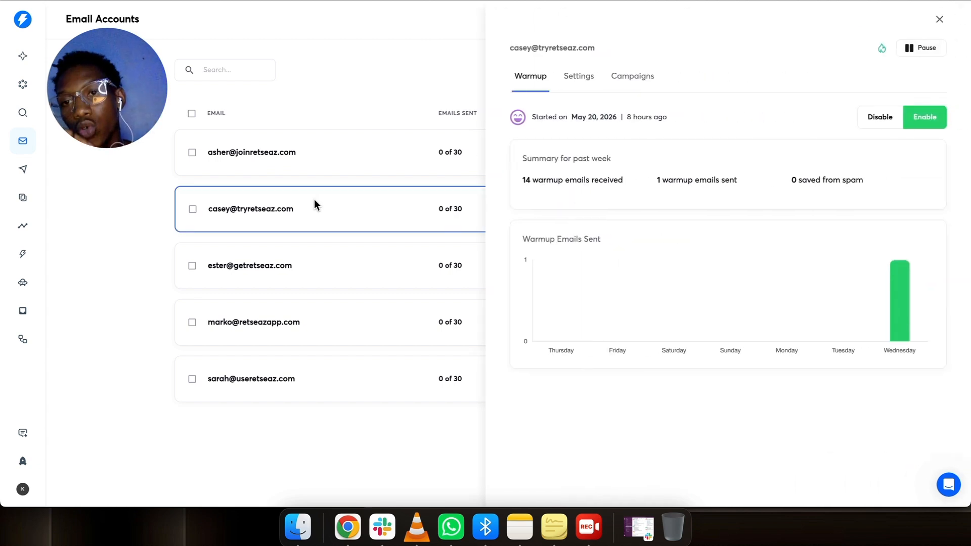
{"action": "left_click", "coordinate": [577, 80]}
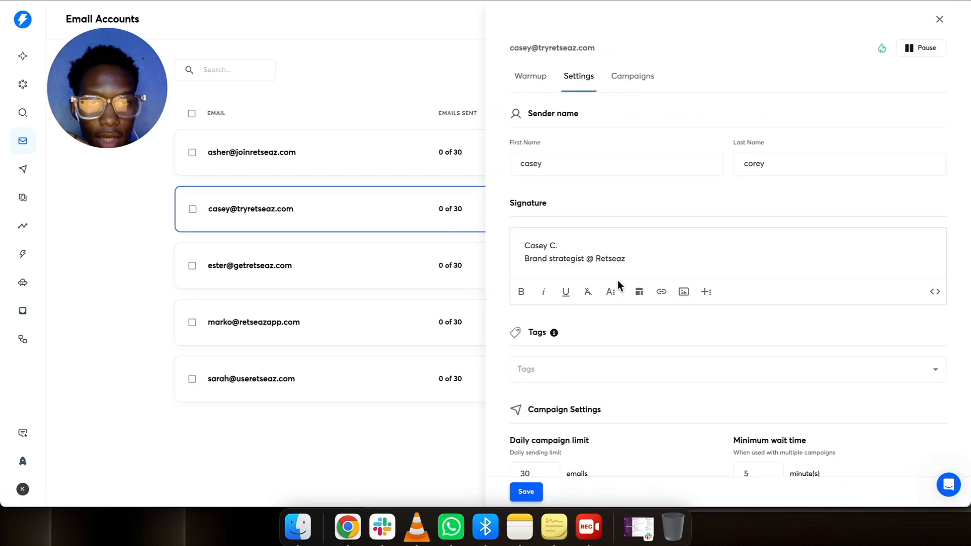
{"action": "scroll", "coordinate": [617, 281], "scroll_direction": "down", "scroll_amount": 5}
{"action": "scroll", "coordinate": [568, 150], "scroll_direction": "up", "scroll_amount": 4}
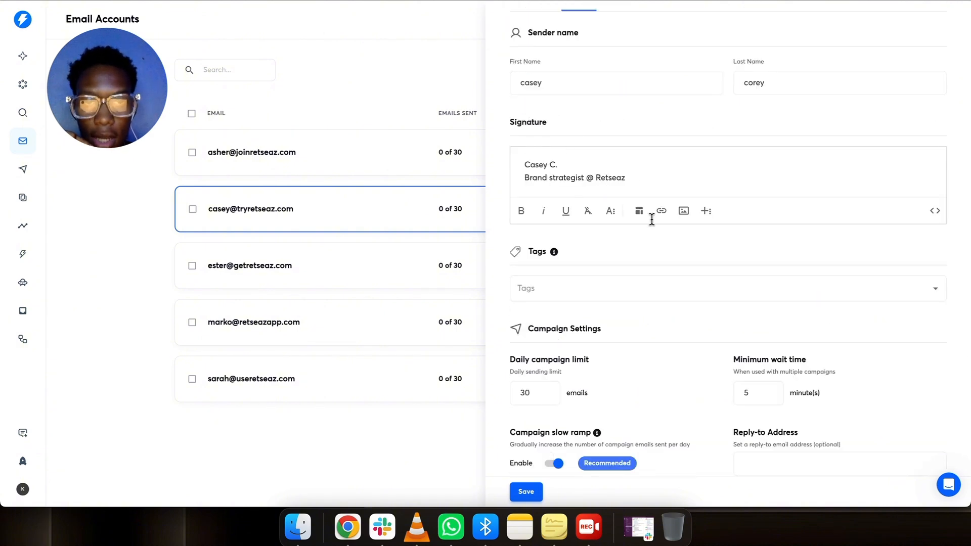
{"action": "scroll", "coordinate": [630, 363], "scroll_direction": "down", "scroll_amount": 1}
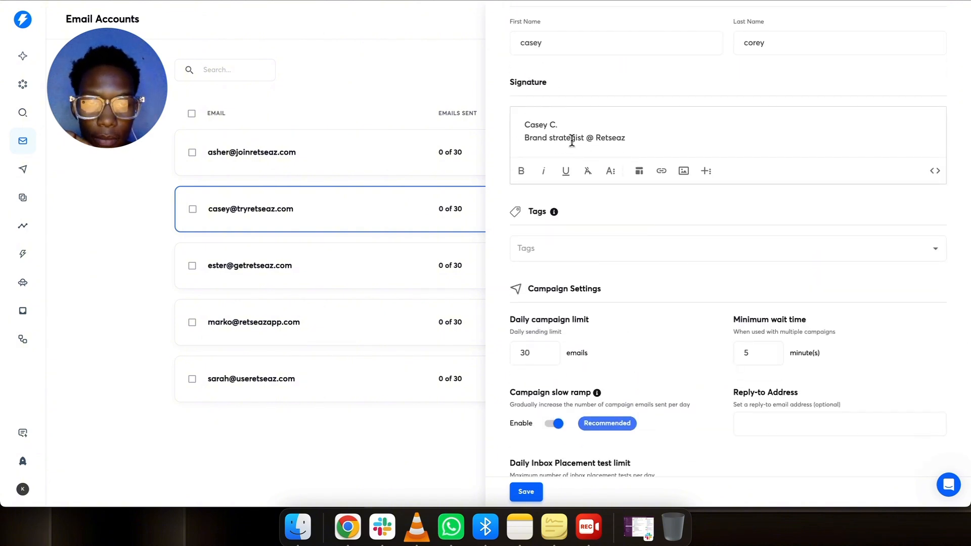
{"action": "scroll", "coordinate": [590, 334], "scroll_direction": "down", "scroll_amount": 2}
{"action": "scroll", "coordinate": [622, 349], "scroll_direction": "down", "scroll_amount": 1}
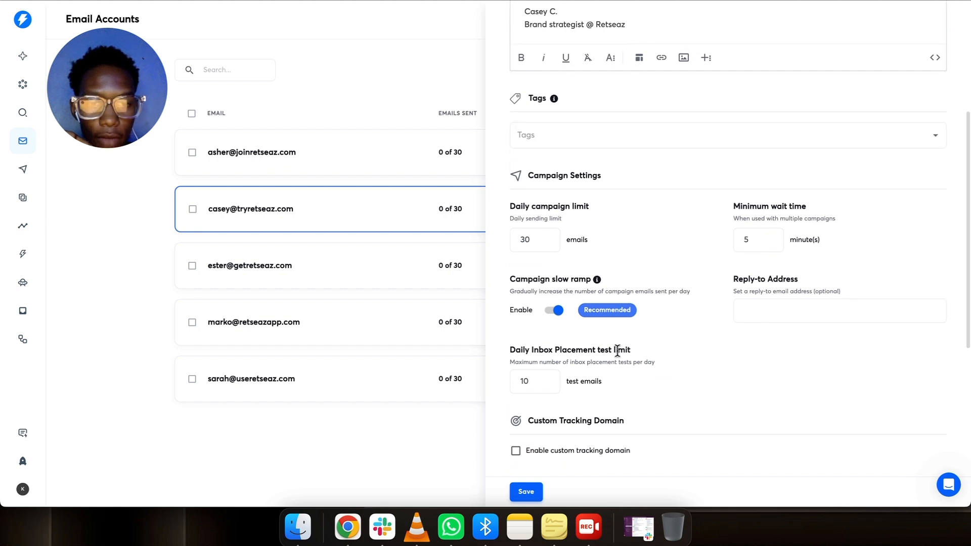
Enable the custom tracking domain option on the second account to view its CNAME record details, and close the account without saving.
{"action": "scroll", "coordinate": [672, 410], "scroll_direction": "down", "scroll_amount": 6}
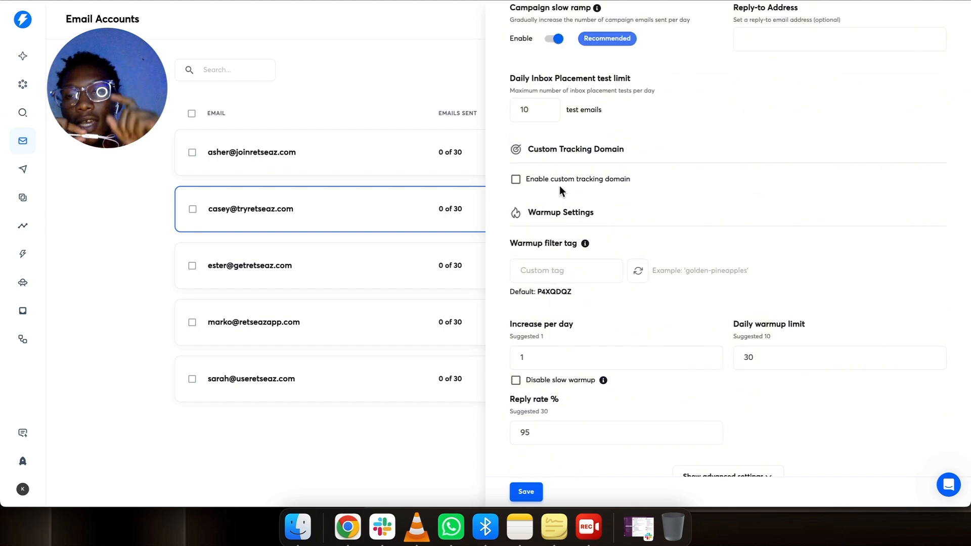
{"action": "left_click", "coordinate": [515, 179]}
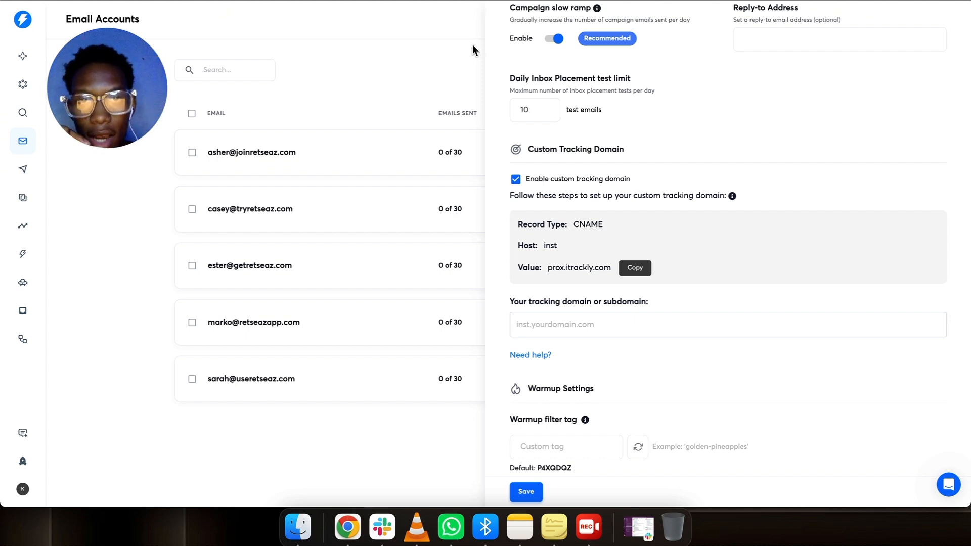
{"action": "left_click", "coordinate": [437, 62]}
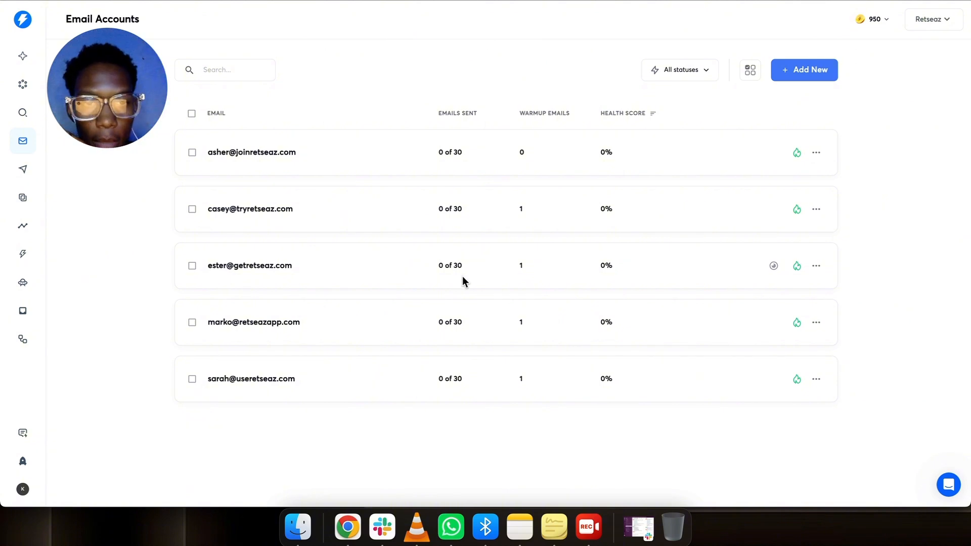
Review the third account's settings from signature to warmup reply rate, and close the account details.
{"action": "left_click", "coordinate": [465, 281]}
{"action": "left_click", "coordinate": [578, 76]}
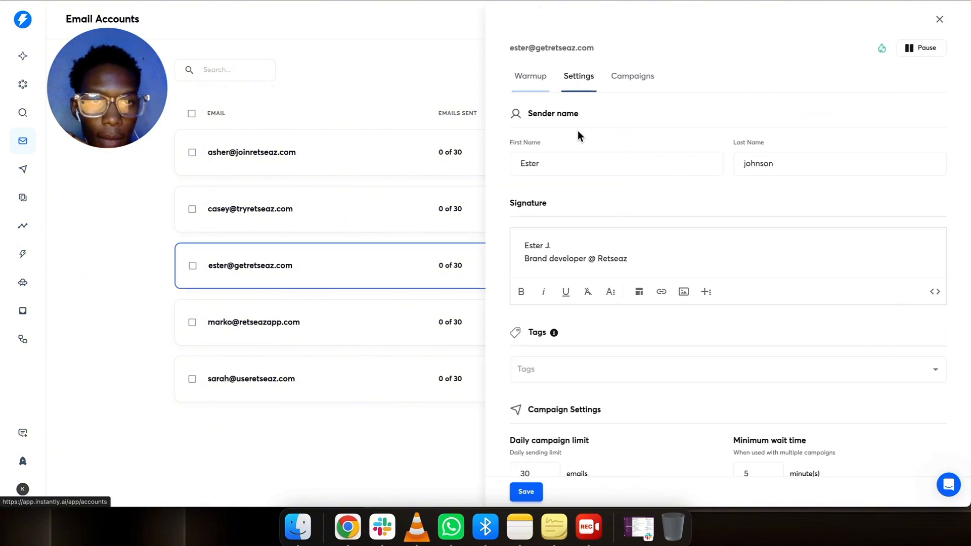
{"action": "scroll", "coordinate": [615, 339], "scroll_direction": "down", "scroll_amount": 2}
{"action": "scroll", "coordinate": [615, 338], "scroll_direction": "down", "scroll_amount": 8}
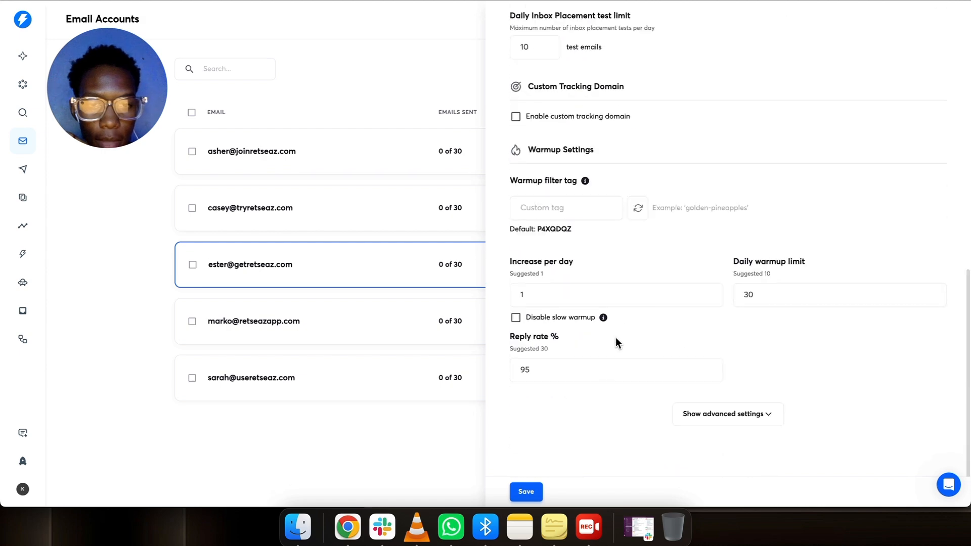
{"action": "scroll", "coordinate": [615, 337], "scroll_direction": "up", "scroll_amount": 9}
{"action": "left_click", "coordinate": [429, 98]}
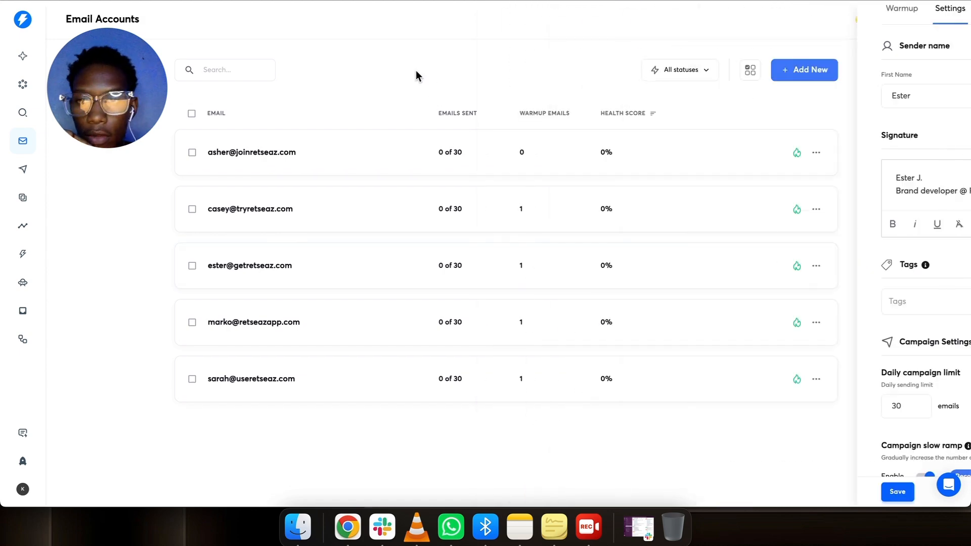
Select all email accounts on the page and open their bulk edit settings.
{"action": "left_click", "coordinate": [191, 114]}
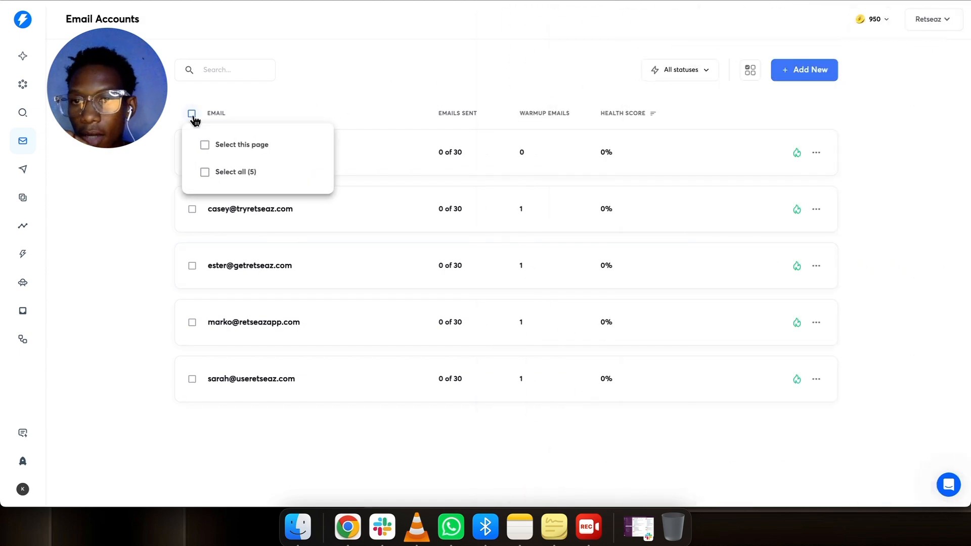
{"action": "left_click", "coordinate": [205, 145]}
{"action": "left_click", "coordinate": [207, 173]}
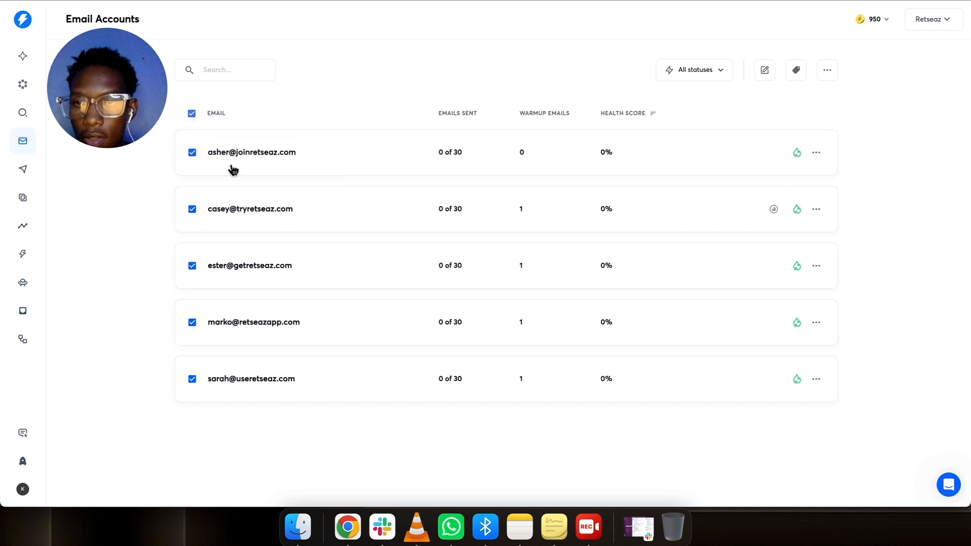
{"action": "left_click", "coordinate": [766, 73]}
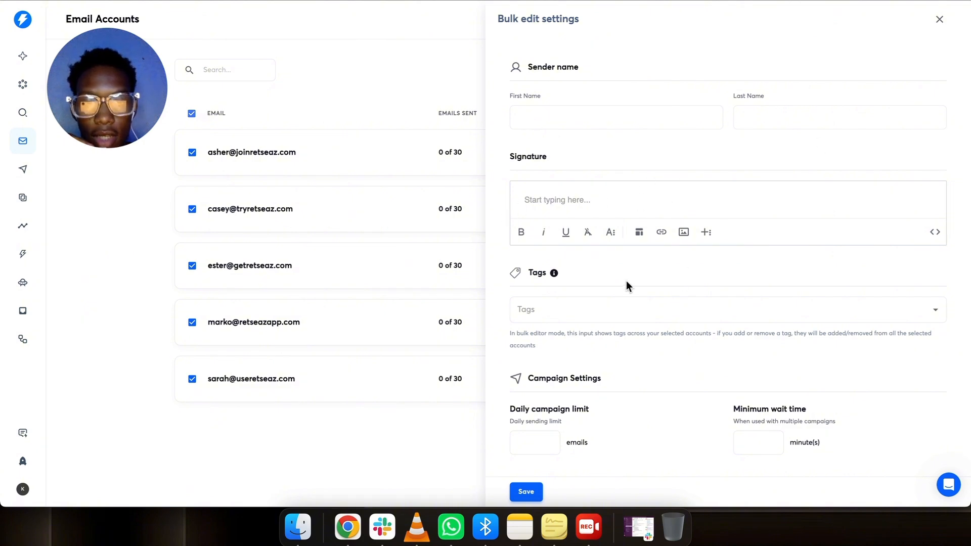
Review the campaign, tracking domain and warmup options available for bulk editing, and close the bulk edit settings.
{"action": "scroll", "coordinate": [624, 285], "scroll_direction": "down", "scroll_amount": 5}
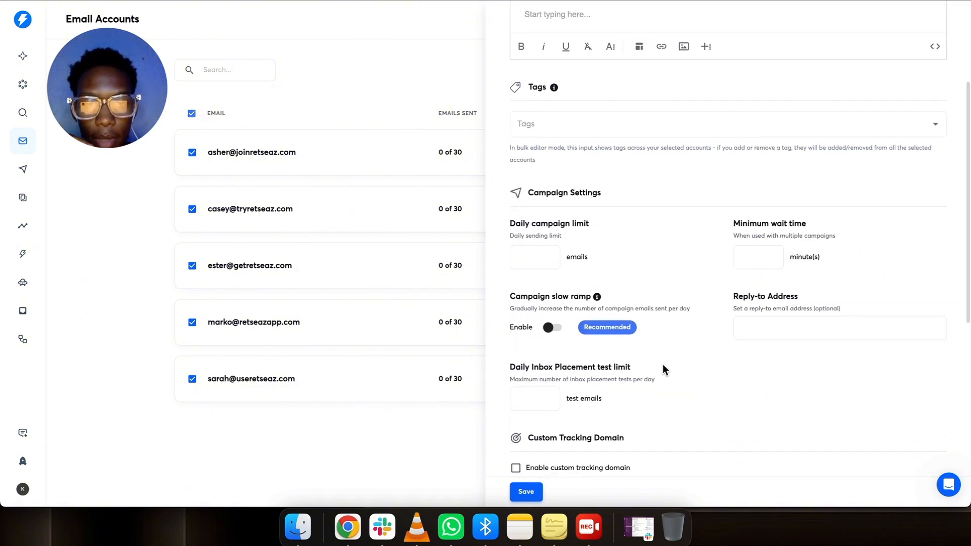
{"action": "scroll", "coordinate": [664, 370], "scroll_direction": "down", "scroll_amount": 5}
{"action": "scroll", "coordinate": [584, 283], "scroll_direction": "down", "scroll_amount": 3}
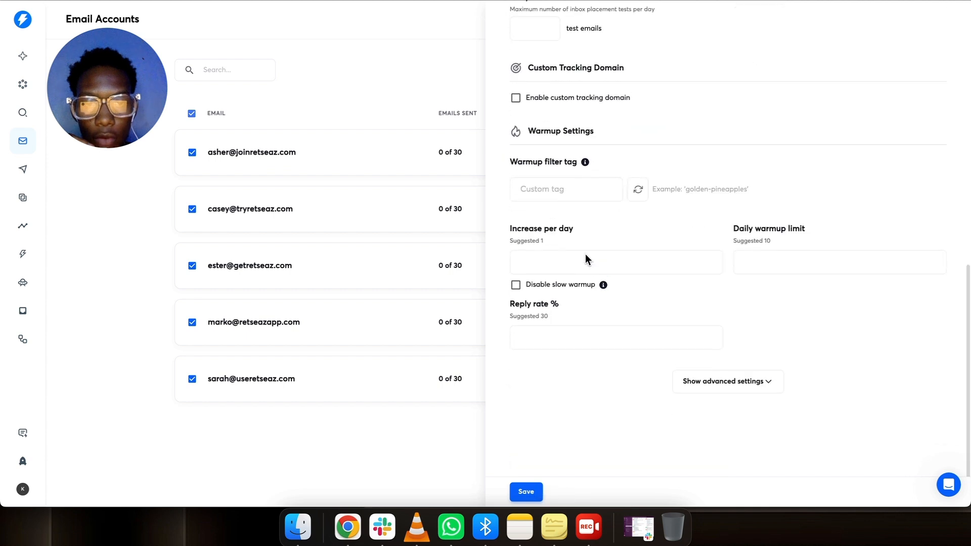
{"action": "left_click", "coordinate": [453, 83]}
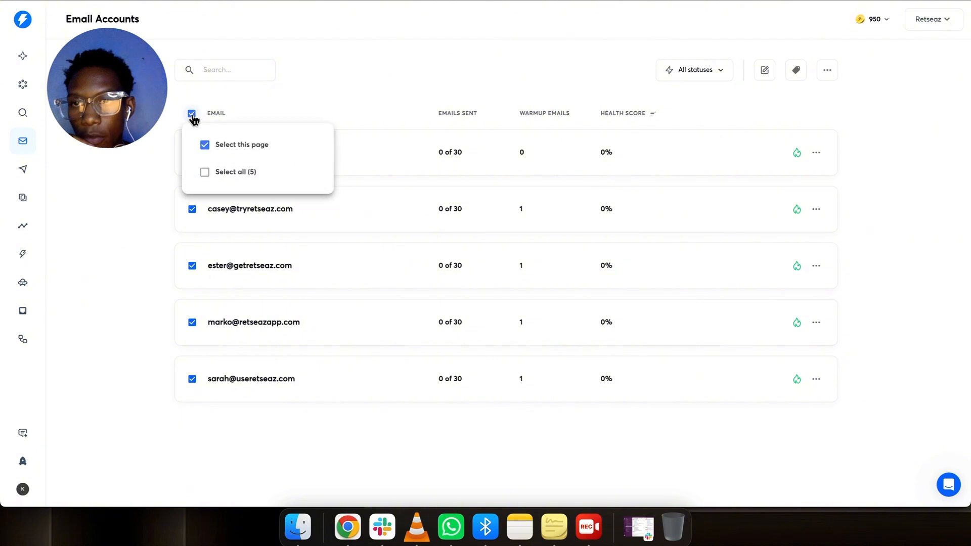
Deselect all the email accounts and examine the available account status filters.
{"action": "left_click", "coordinate": [191, 113]}
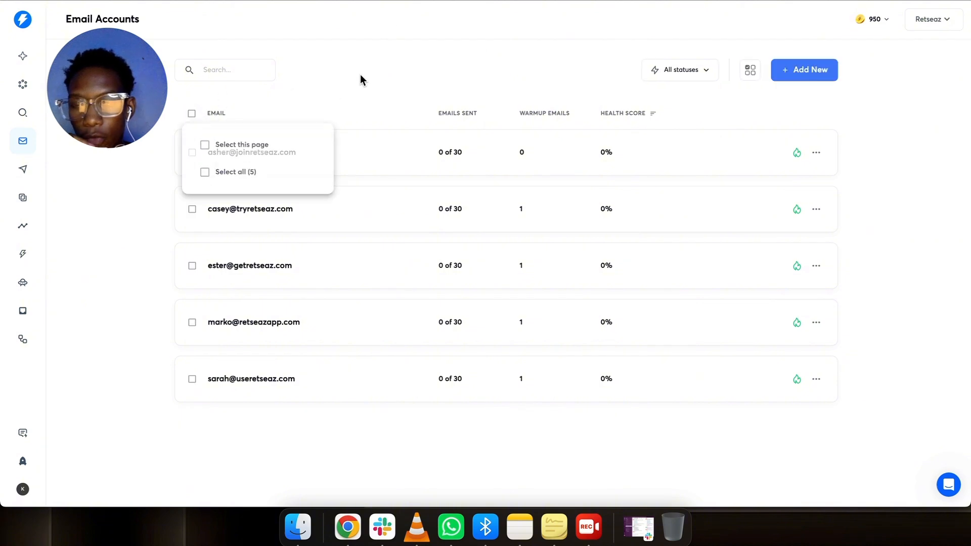
{"action": "left_click", "coordinate": [717, 71]}
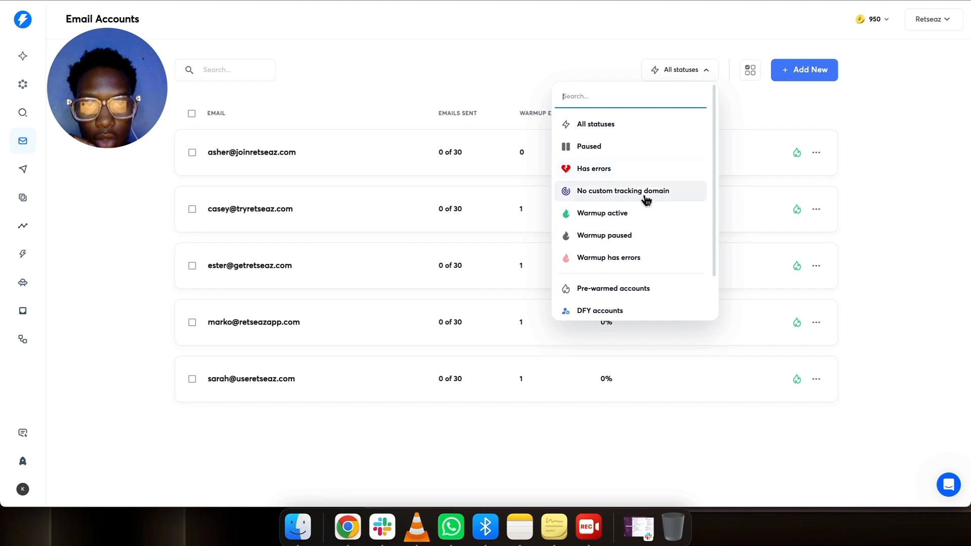
{"action": "left_click", "coordinate": [487, 76]}
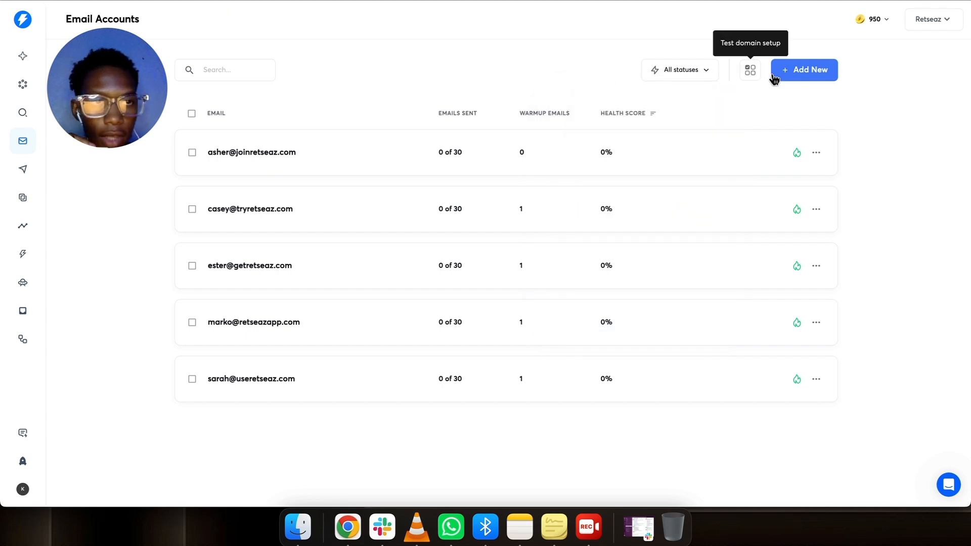
Select the first account in the list and examine its tagging options and the additional actions for selected accounts.
{"action": "left_click", "coordinate": [193, 153]}
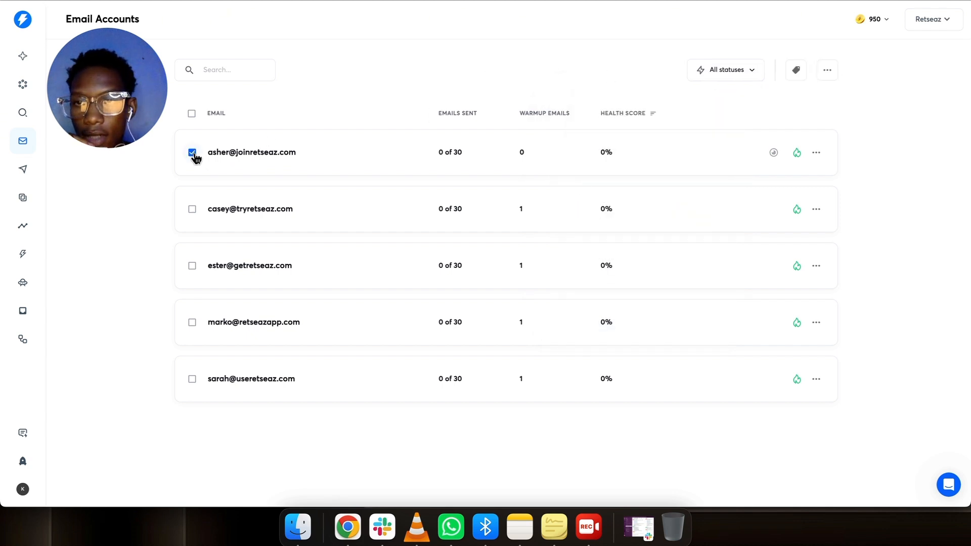
{"action": "left_click", "coordinate": [793, 71]}
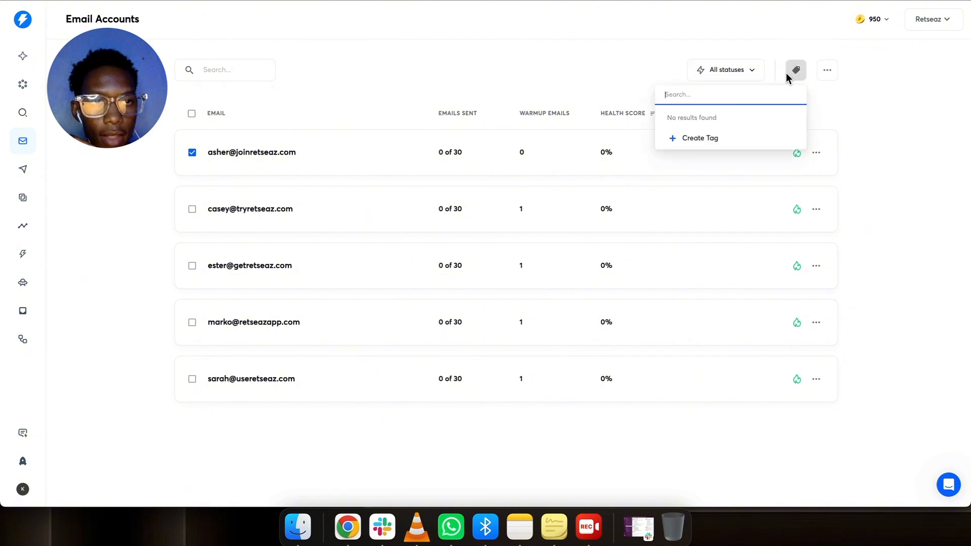
{"action": "left_click", "coordinate": [545, 74]}
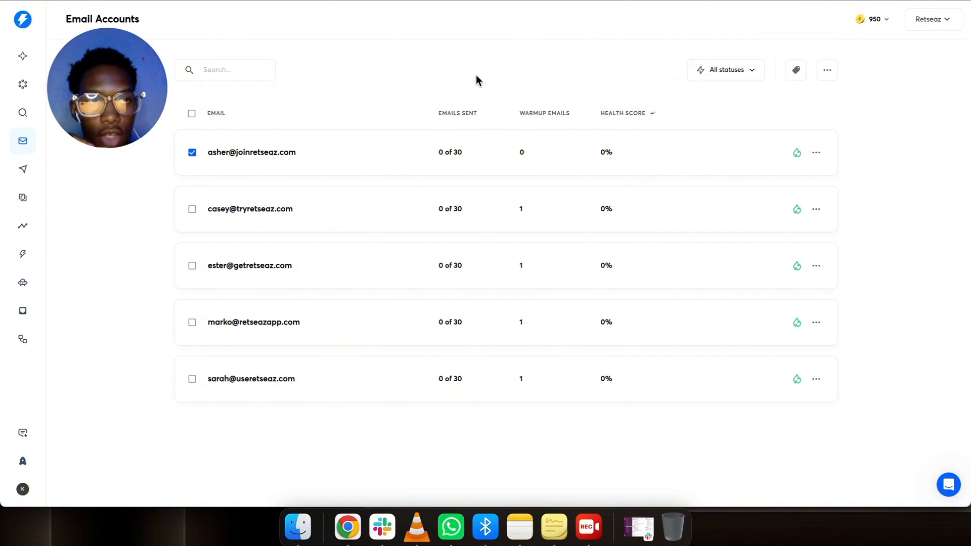
{"action": "left_click", "coordinate": [828, 72]}
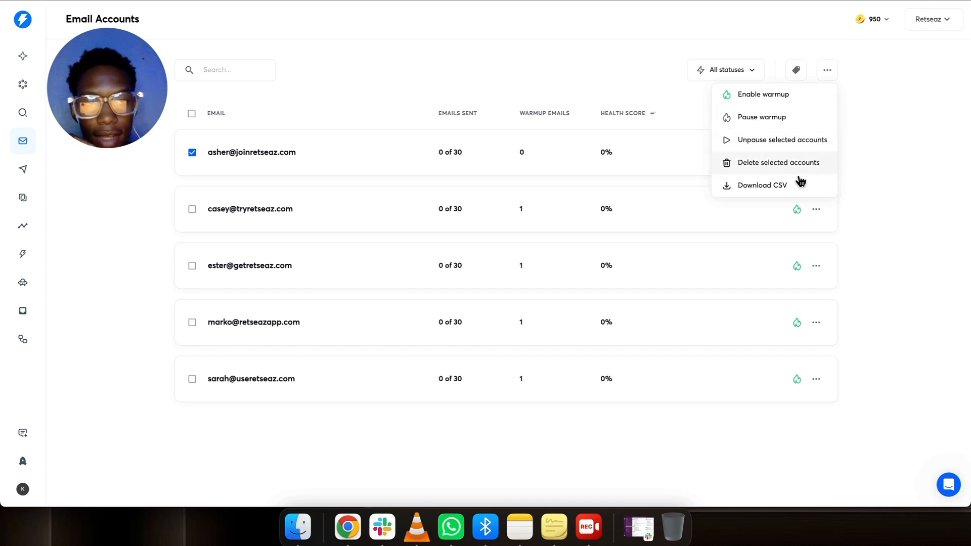
{"action": "left_click", "coordinate": [594, 74]}
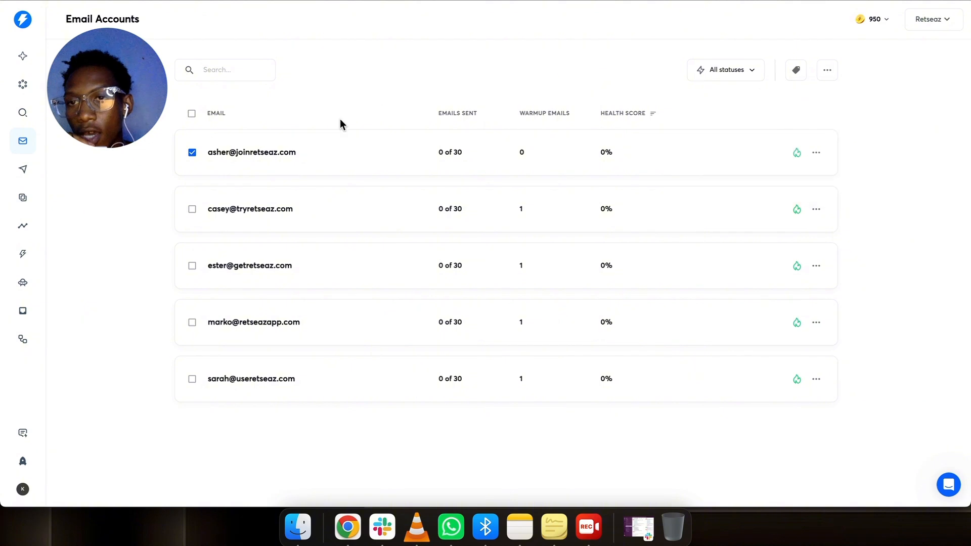
Deselect the first email account and look through the Campaigns, Unibox and Analytics pages.
{"action": "left_click", "coordinate": [189, 155]}
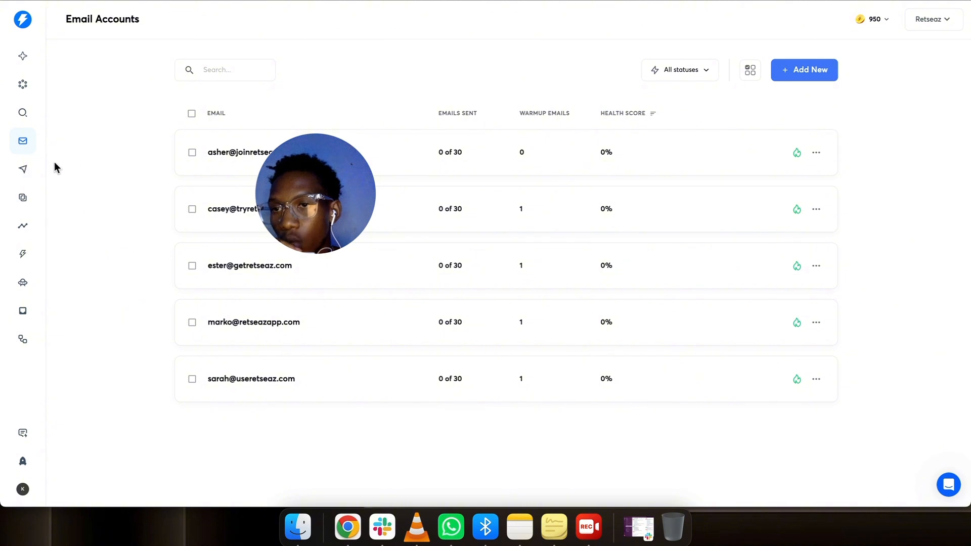
{"action": "left_click", "coordinate": [22, 169]}
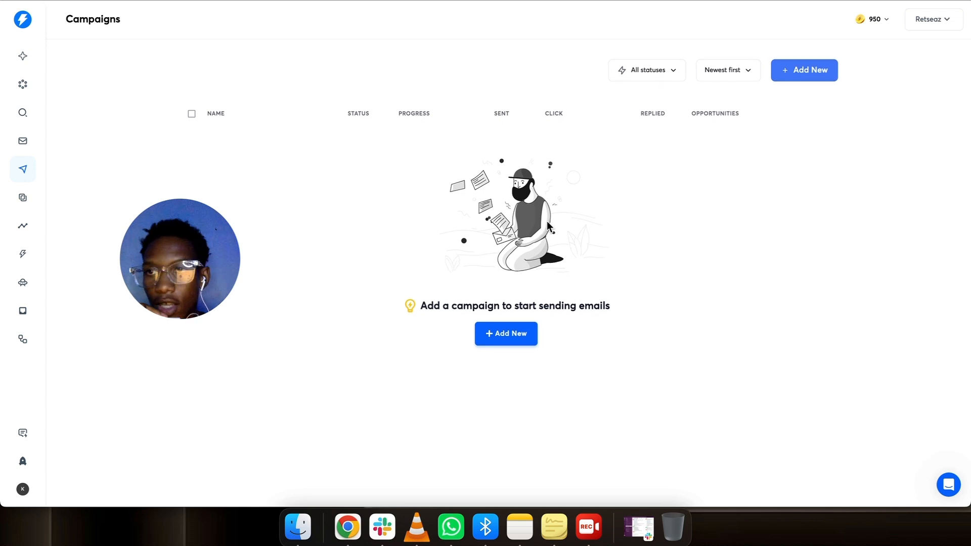
{"action": "left_click", "coordinate": [23, 197]}
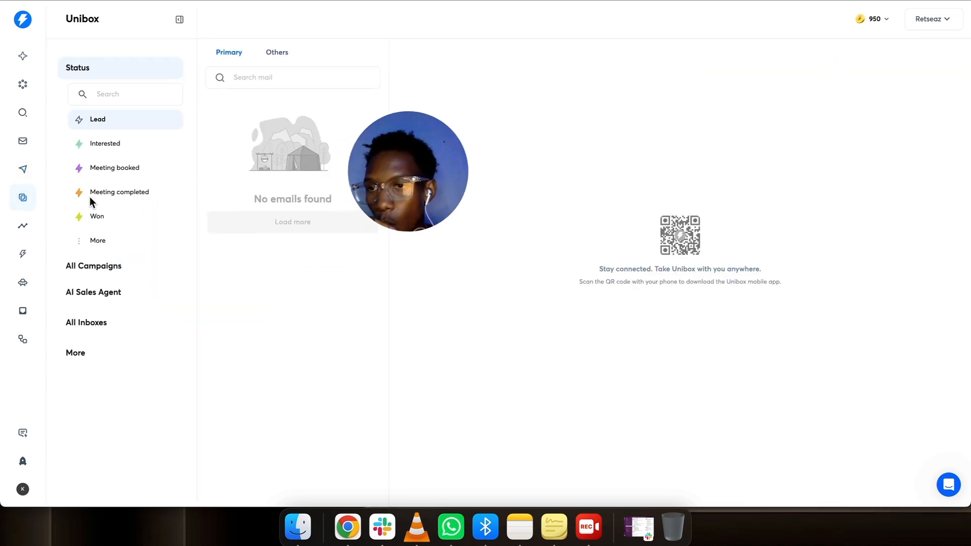
{"action": "left_click", "coordinate": [23, 226]}
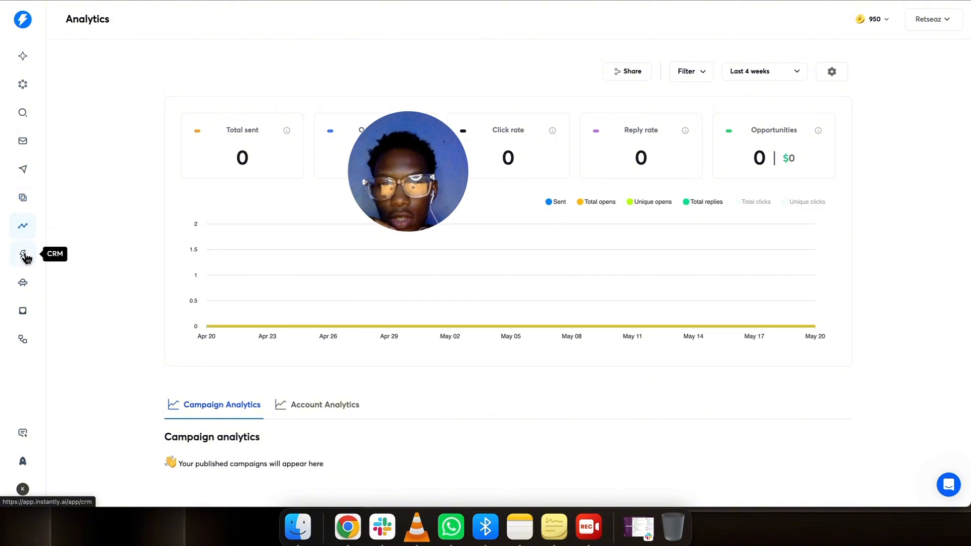
{"action": "left_click_drag", "start_coordinate": [449, 156], "coordinate": [158, 118]}
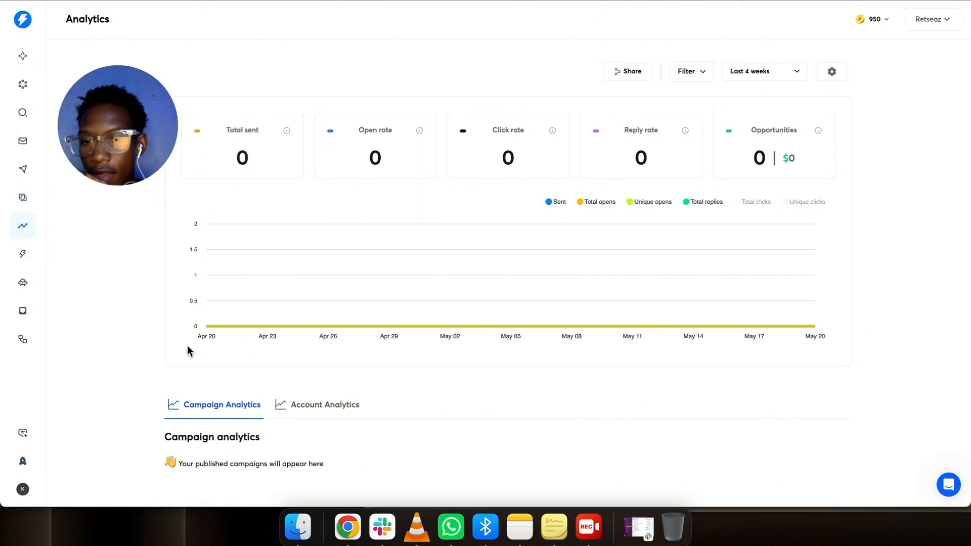
View the Inbox Placement and Automations pages, and return to the Email Accounts list.
{"action": "left_click", "coordinate": [23, 311]}
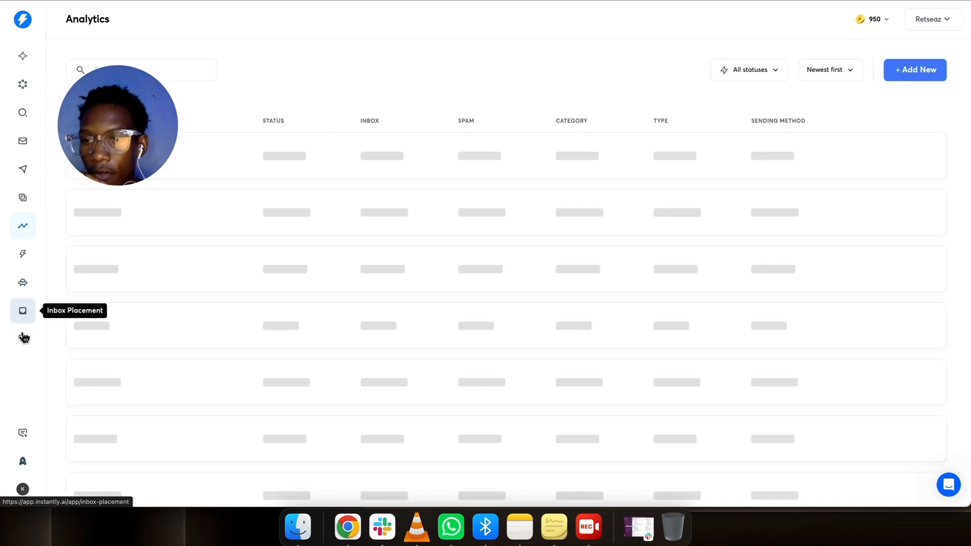
{"action": "left_click", "coordinate": [24, 339]}
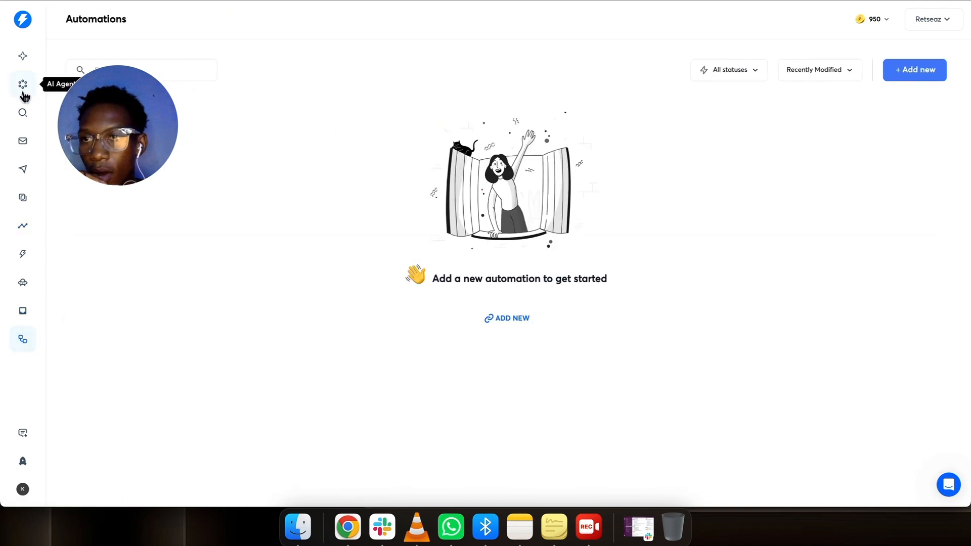
{"action": "left_click", "coordinate": [23, 142]}
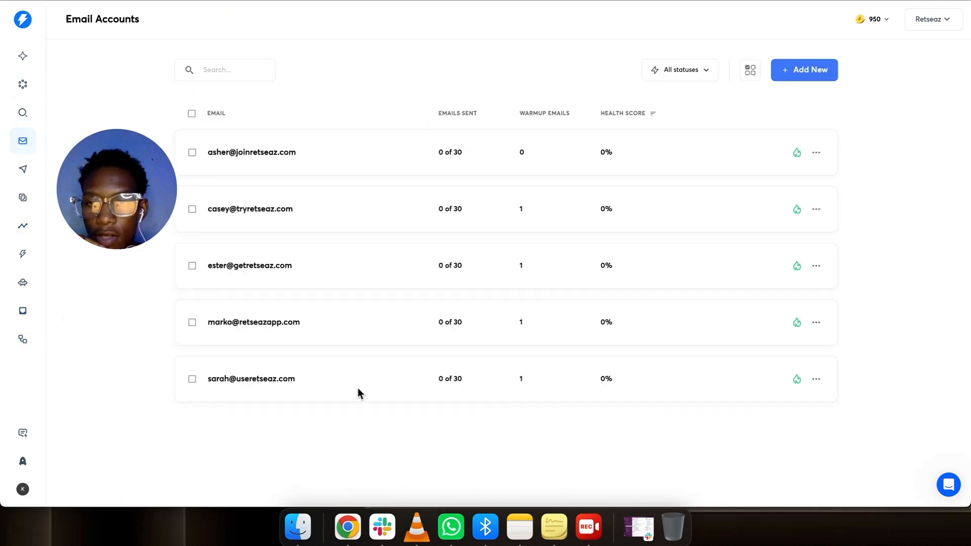